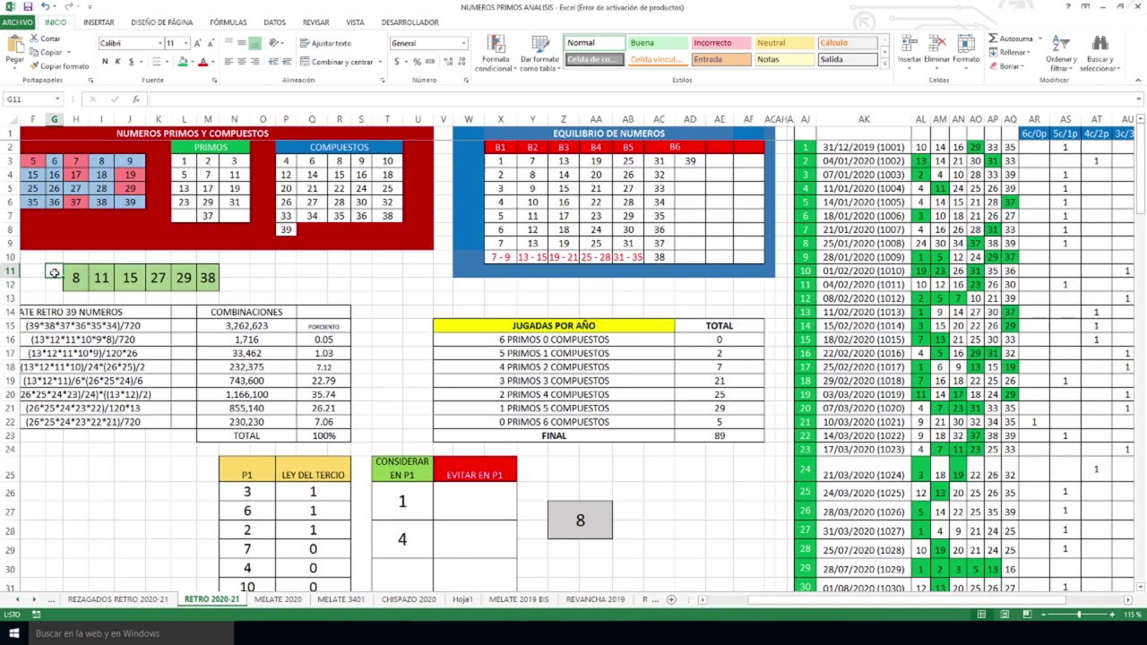
- Go through the six drawn numbers in row 11 one by one, from H11 onward
left_click(75, 278)
left_click(102, 278)
left_click(130, 277)
left_click(157, 278)
left_click(184, 278)
left_click(207, 278)
- Check the 4c/2p classification of draw 1089, dated 23/02/2021, in the draw history
left_click_drag(752, 600, 876, 597)
scroll(883, 446, "down", 6)
scroll(883, 445, "down", 19)
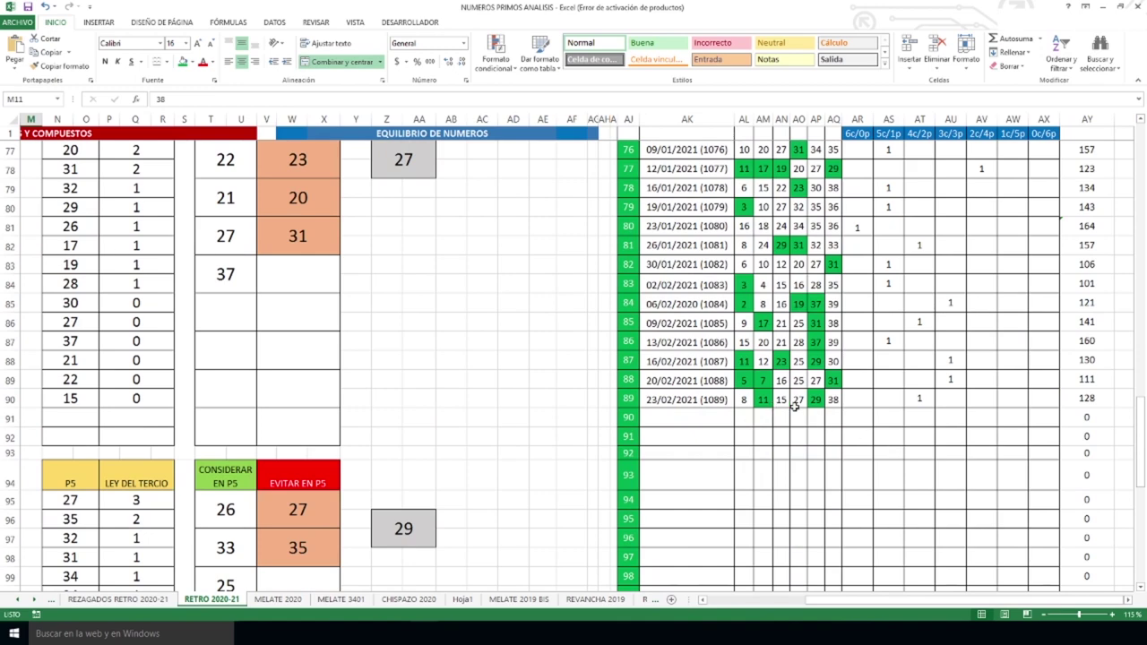
left_click(923, 398)
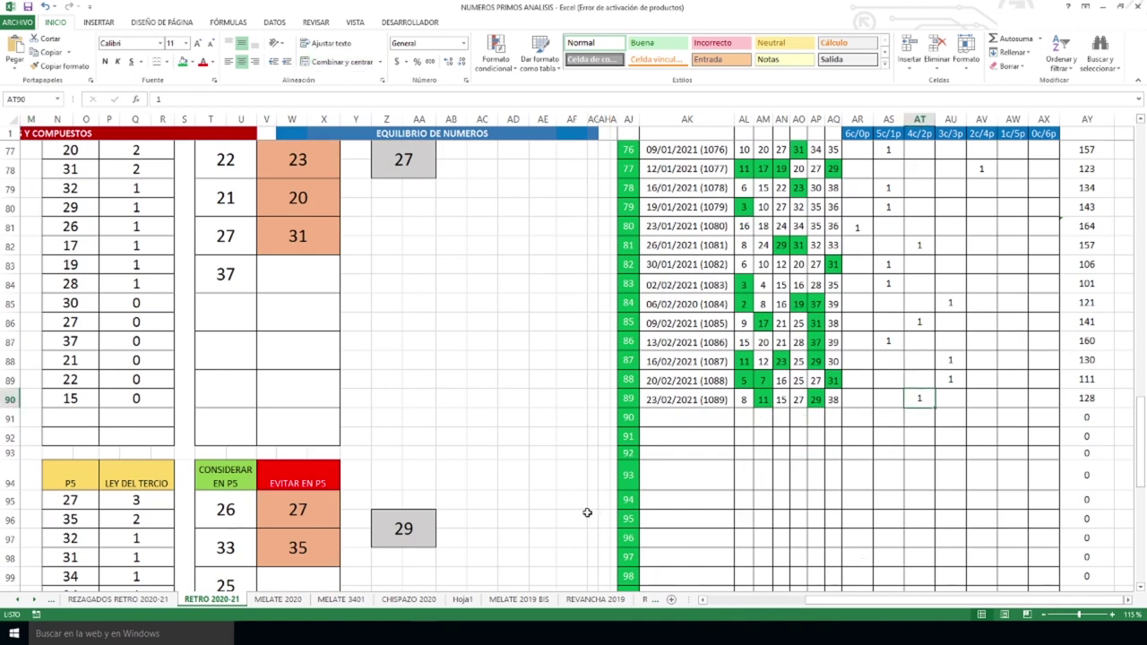
- Check the yearly total for 2 PRIMOS 4 COMPUESTOS in the JUGADAS POR AÑO table
scroll(581, 506, "up", 7)
scroll(580, 505, "up", 14)
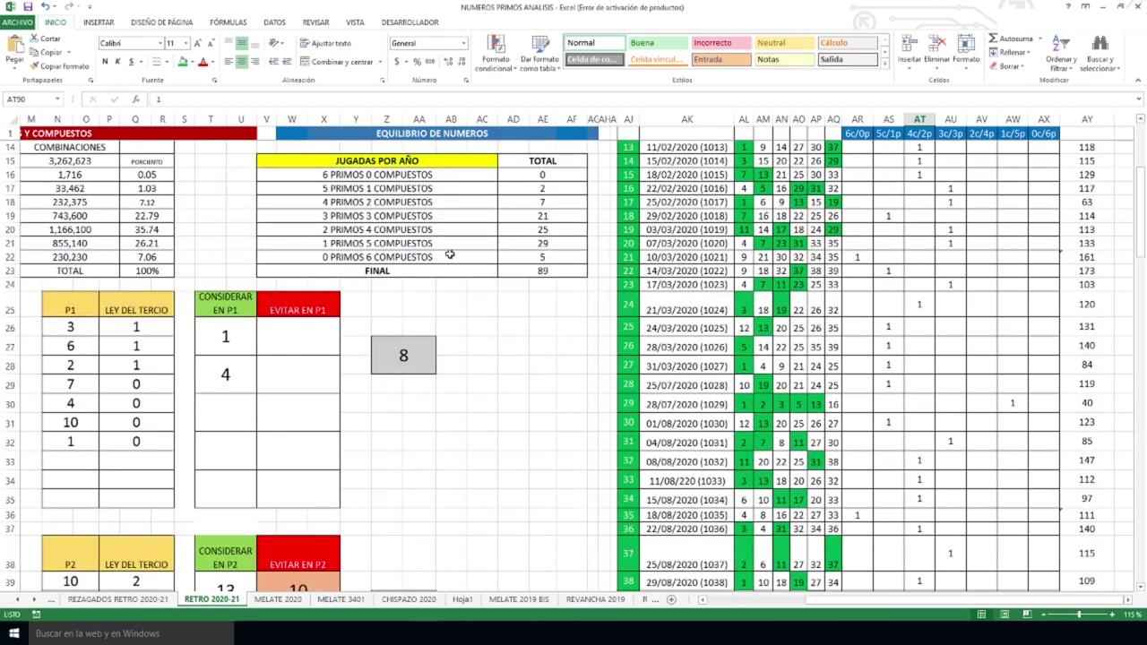
left_click(542, 229)
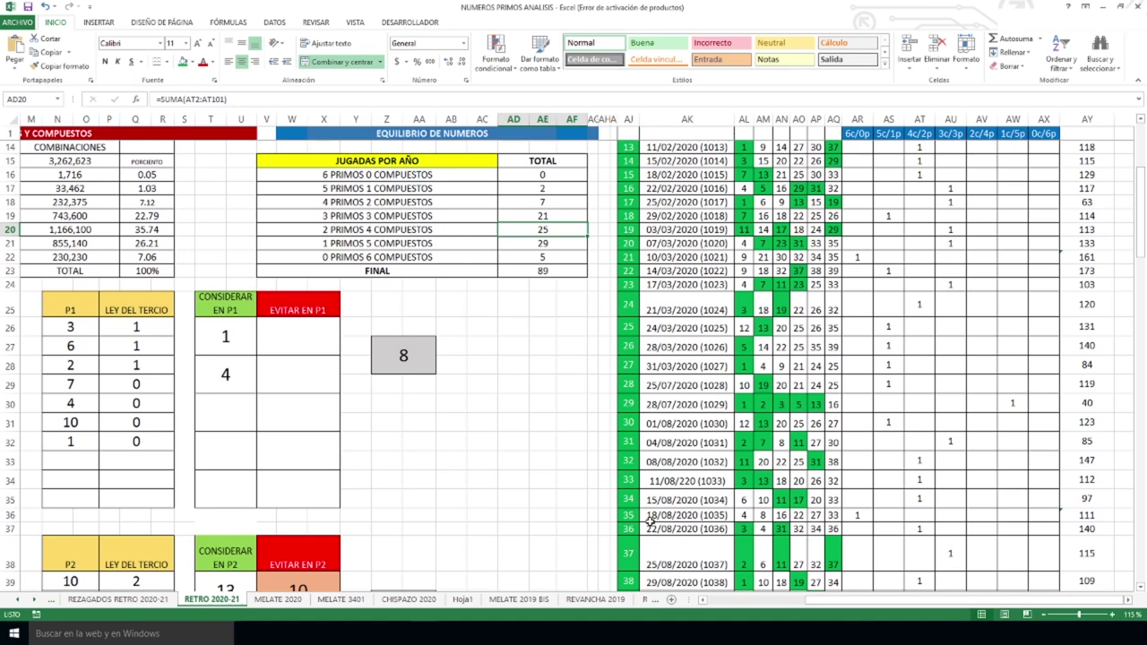
- Compare the drawn P1 number with the CONSIDERAR EN P1 list and the P1 LEY DEL TERCIO table
left_click_drag(875, 603, 801, 608)
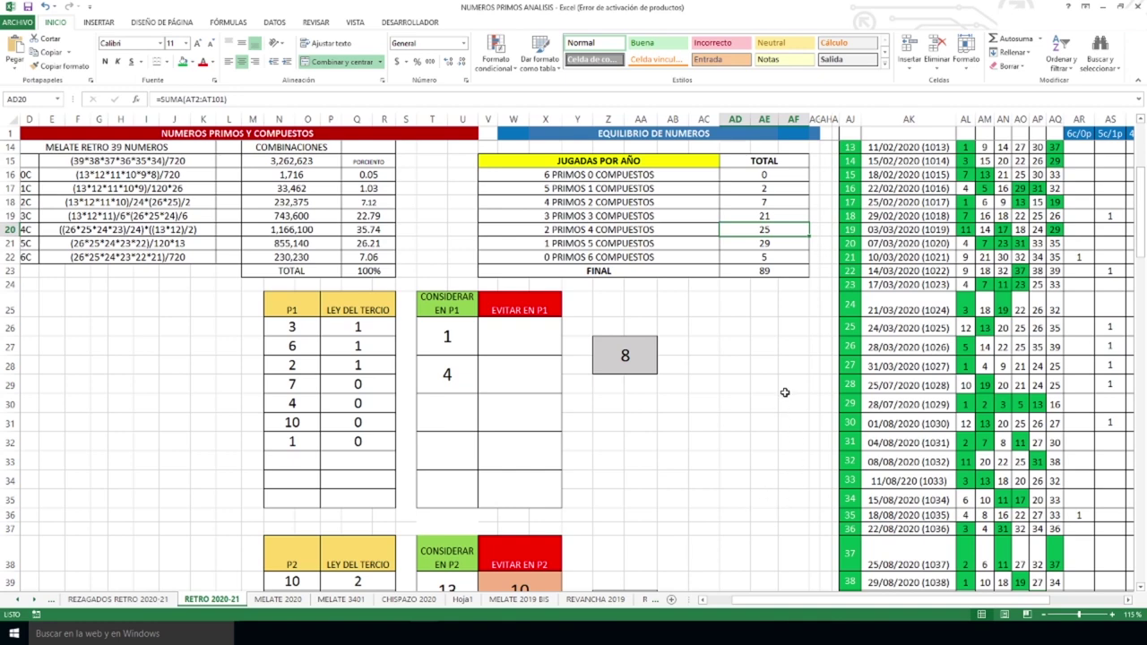
left_click(650, 357)
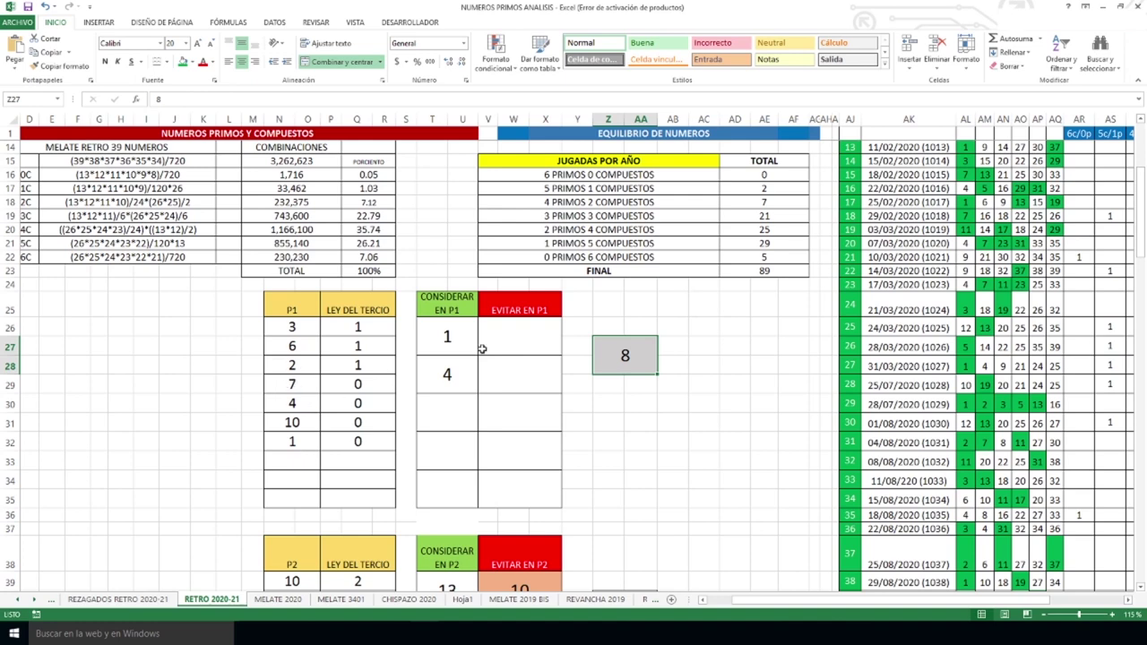
scroll(627, 352, "up", 5)
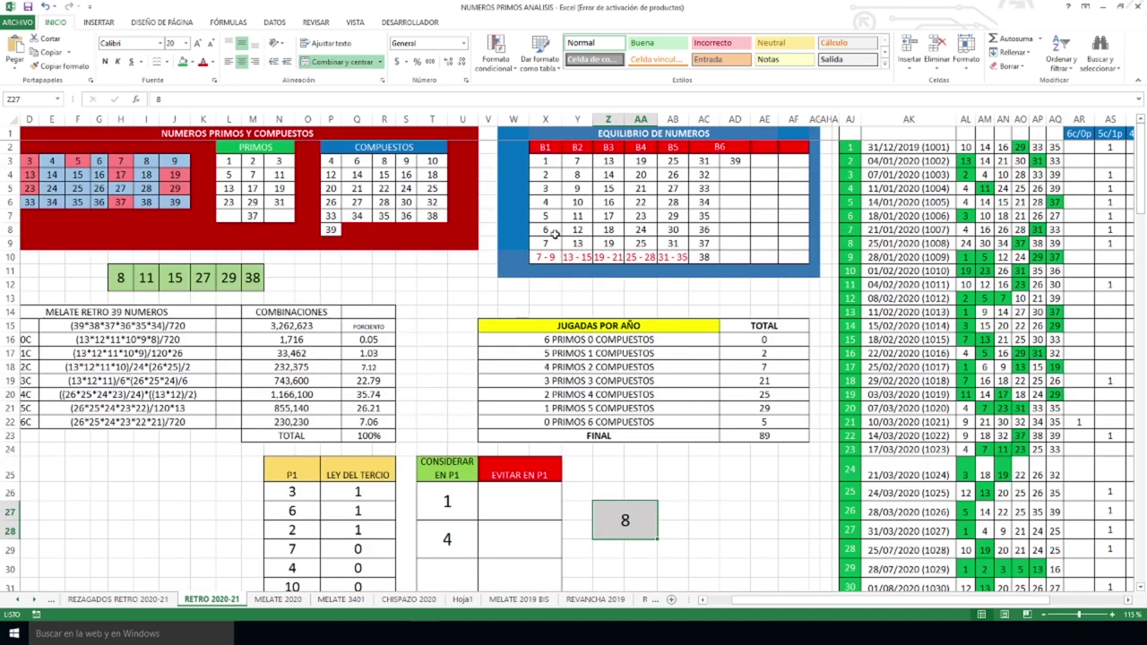
scroll(523, 411, "down", 5)
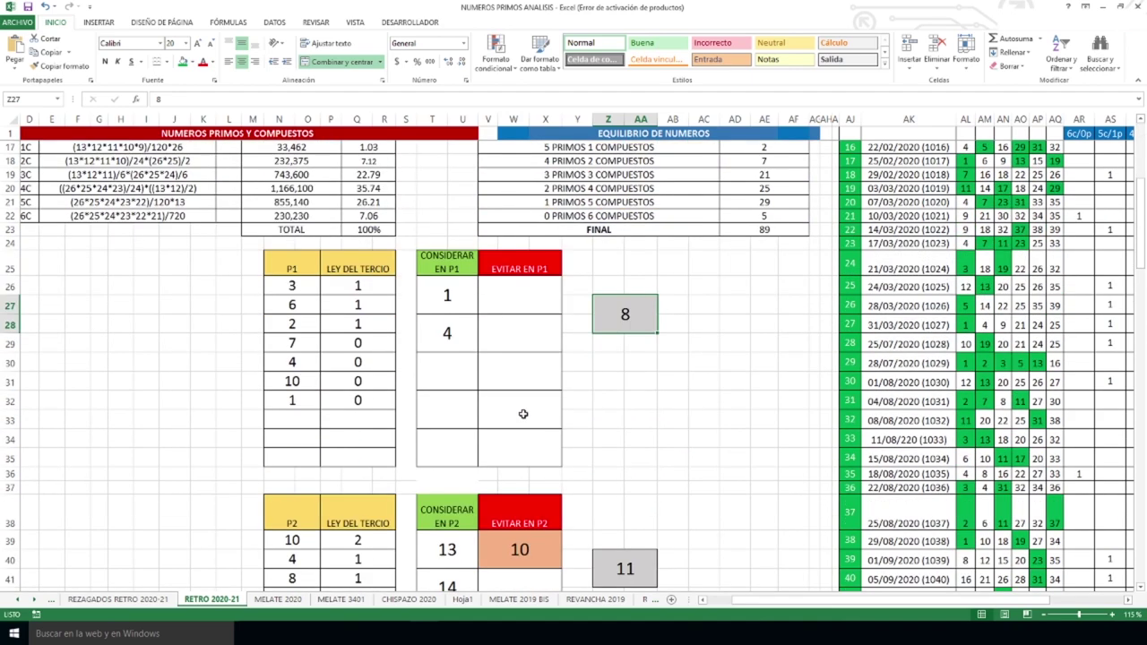
left_click_drag(291, 284, 360, 400)
left_click_drag(447, 295, 448, 347)
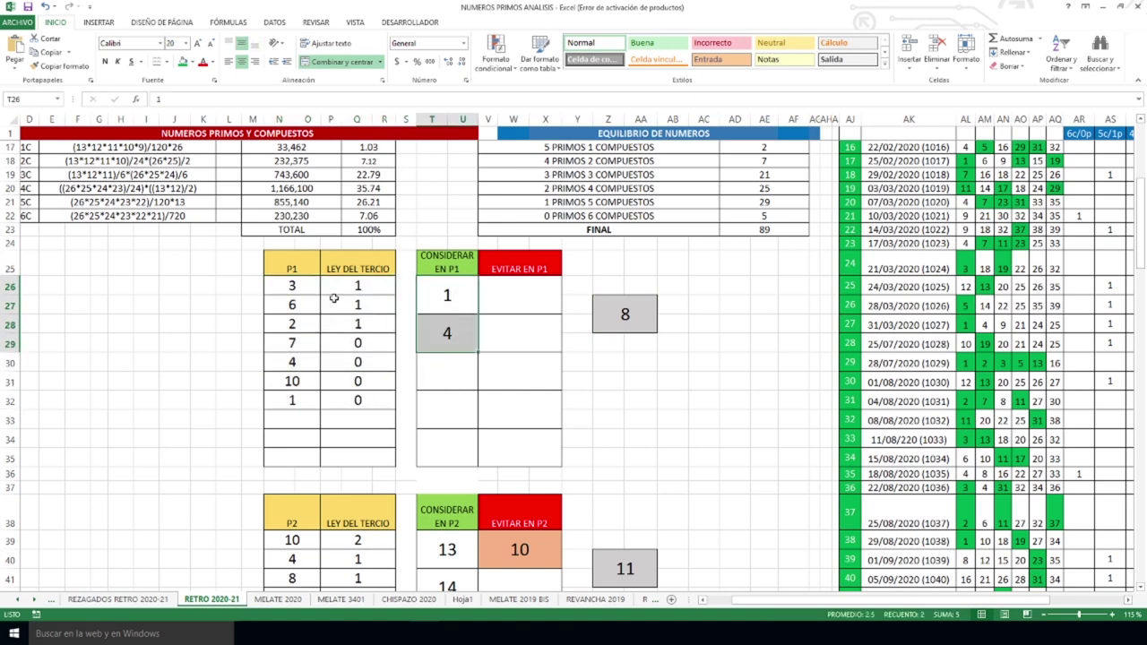
left_click_drag(301, 287, 363, 395)
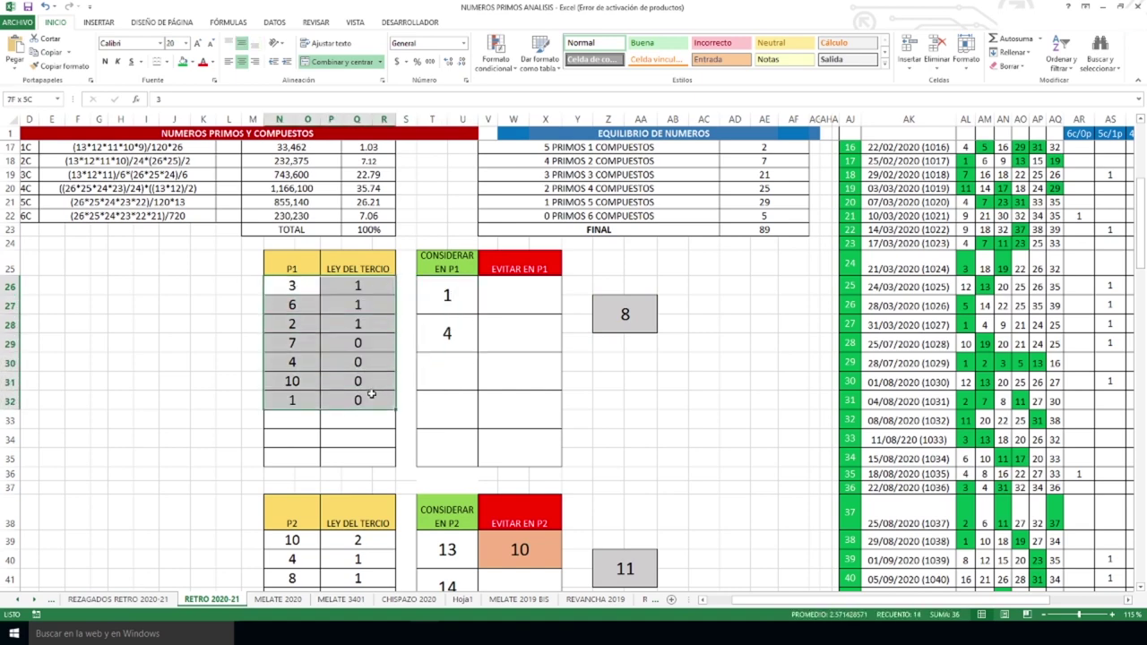
left_click(627, 315)
- Look up the number 8 in the P2 LEY DEL TERCIO table and recheck the drawn P1 number
scroll(706, 390, "down", 5)
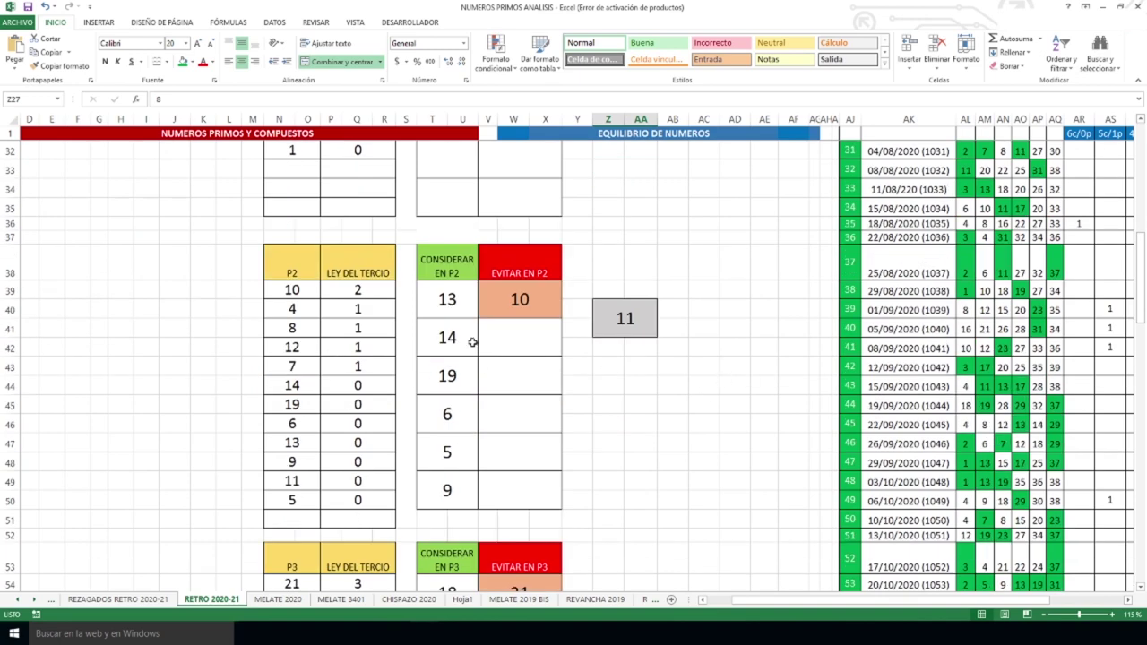
left_click_drag(317, 330, 344, 328)
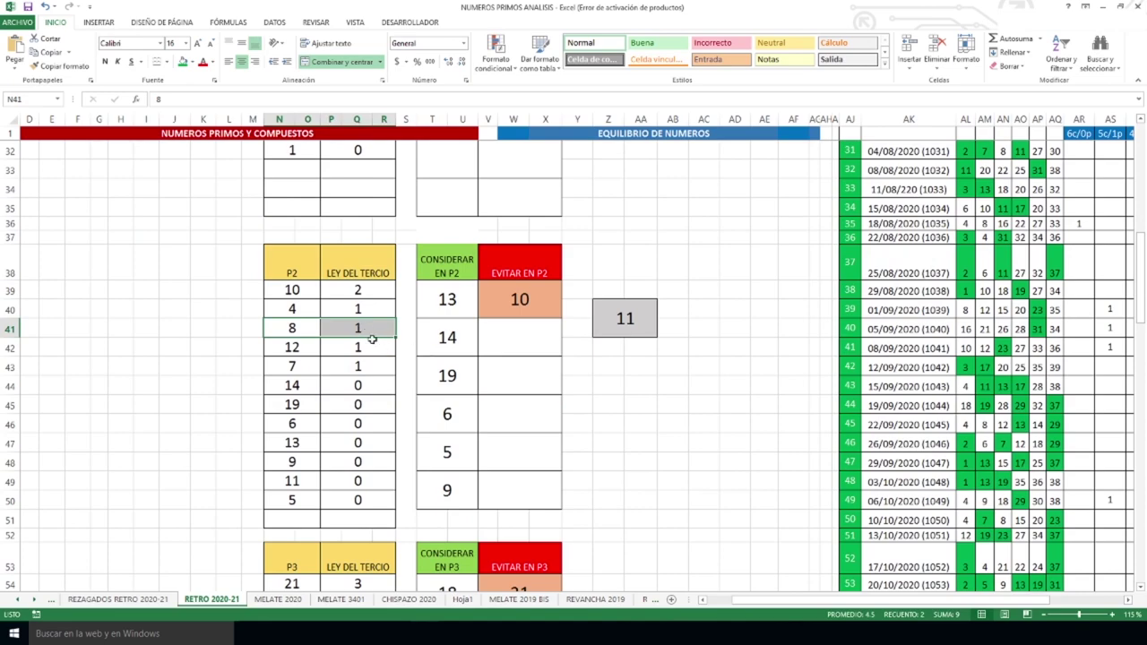
left_click(450, 341)
scroll(573, 318, "up", 4)
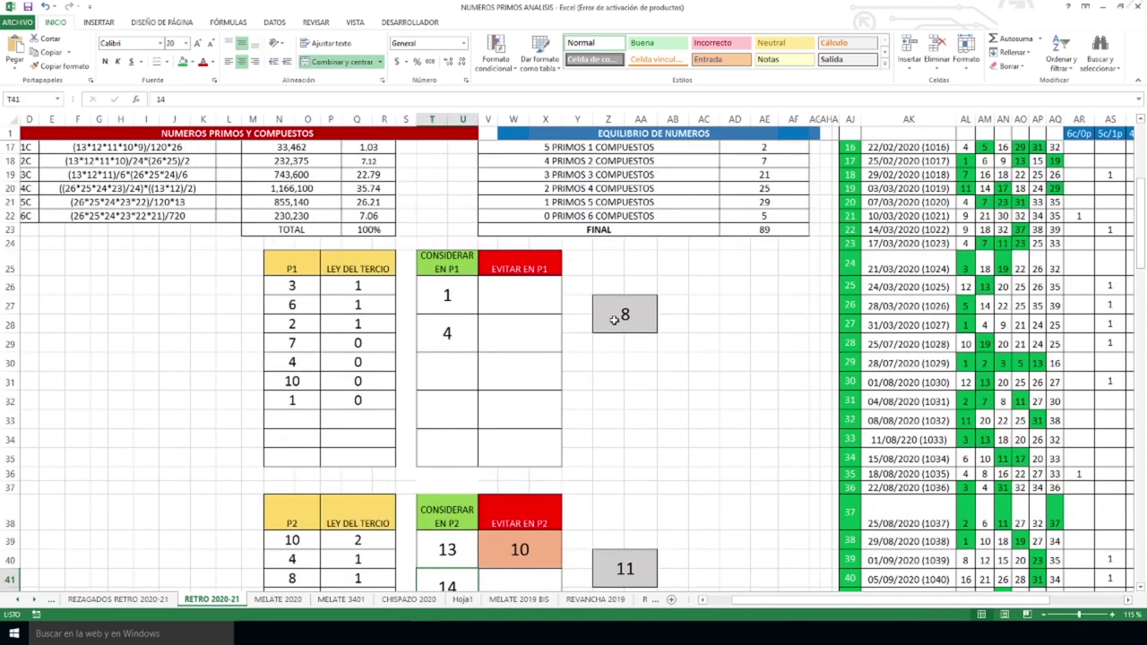
left_click(612, 314)
- Compare the drawn P2 number with the CONSIDERAR EN P2 list and its row in the P2 LEY DEL TERCIO table
scroll(610, 410, "down", 2)
scroll(613, 408, "down", 3)
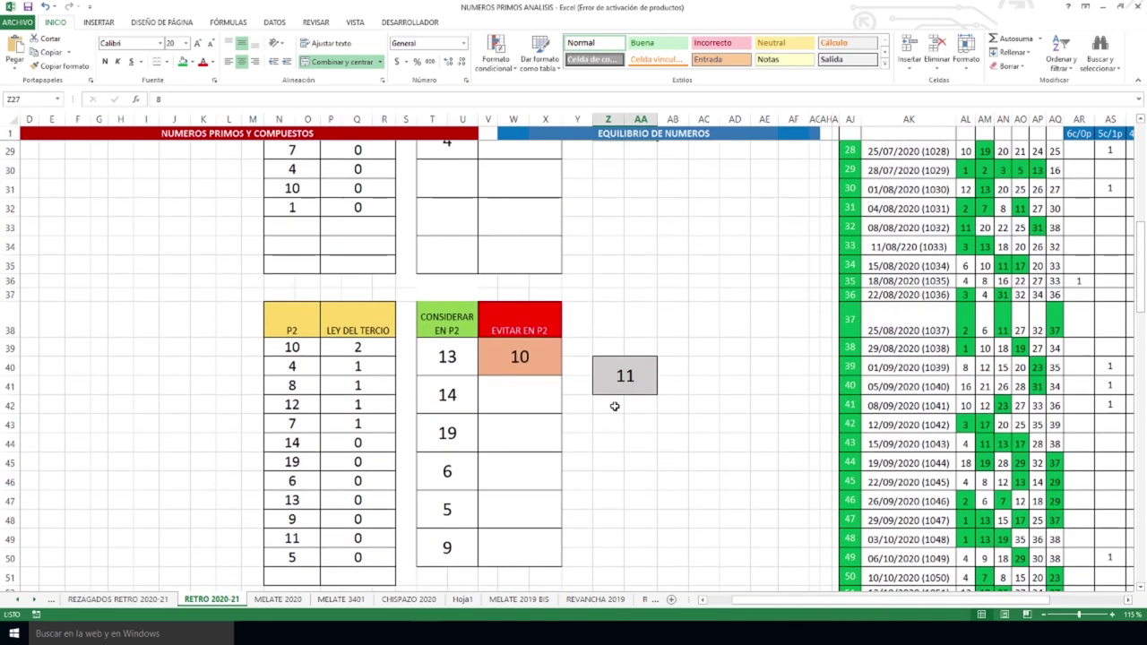
left_click(627, 268)
left_click_drag(447, 231, 455, 434)
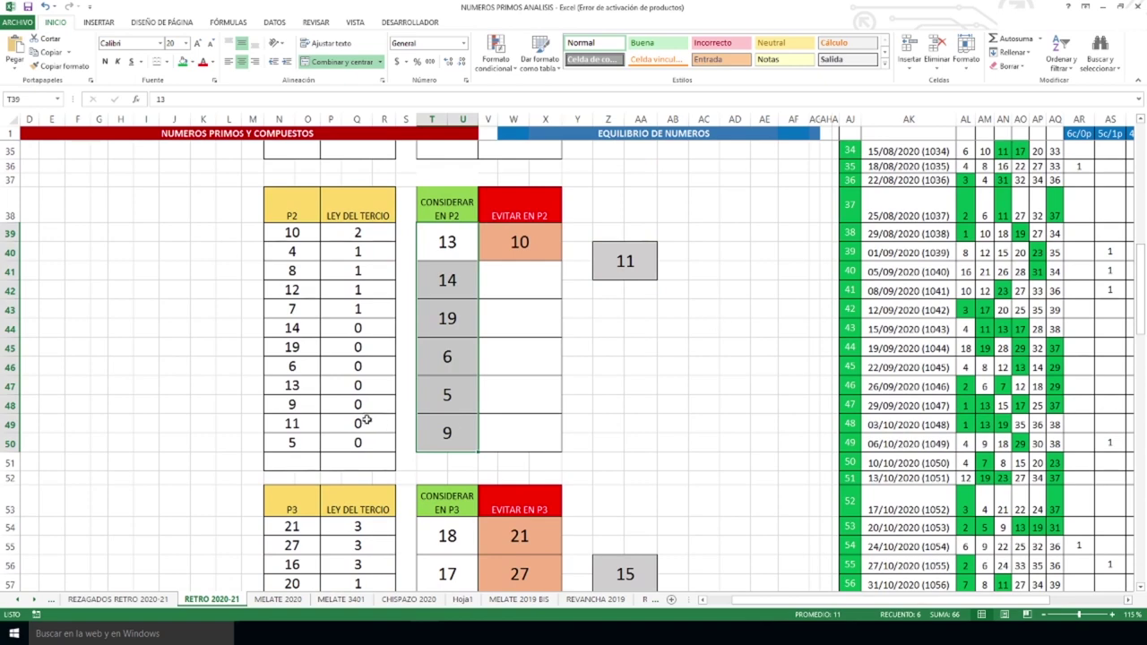
left_click_drag(302, 424, 376, 439)
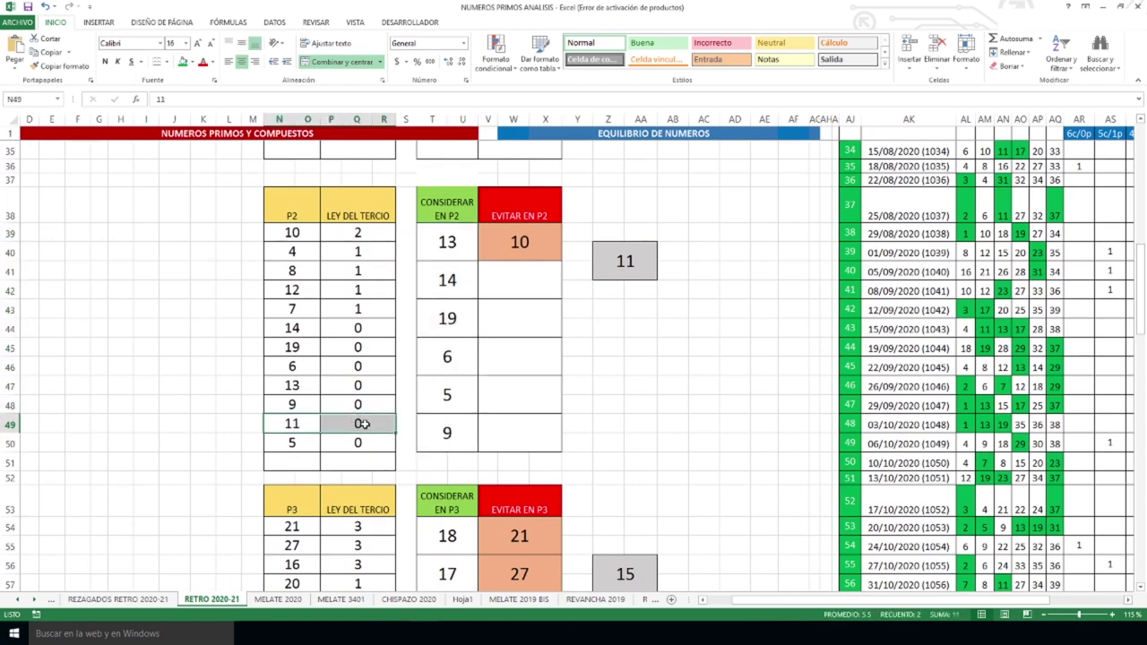
left_click(618, 261)
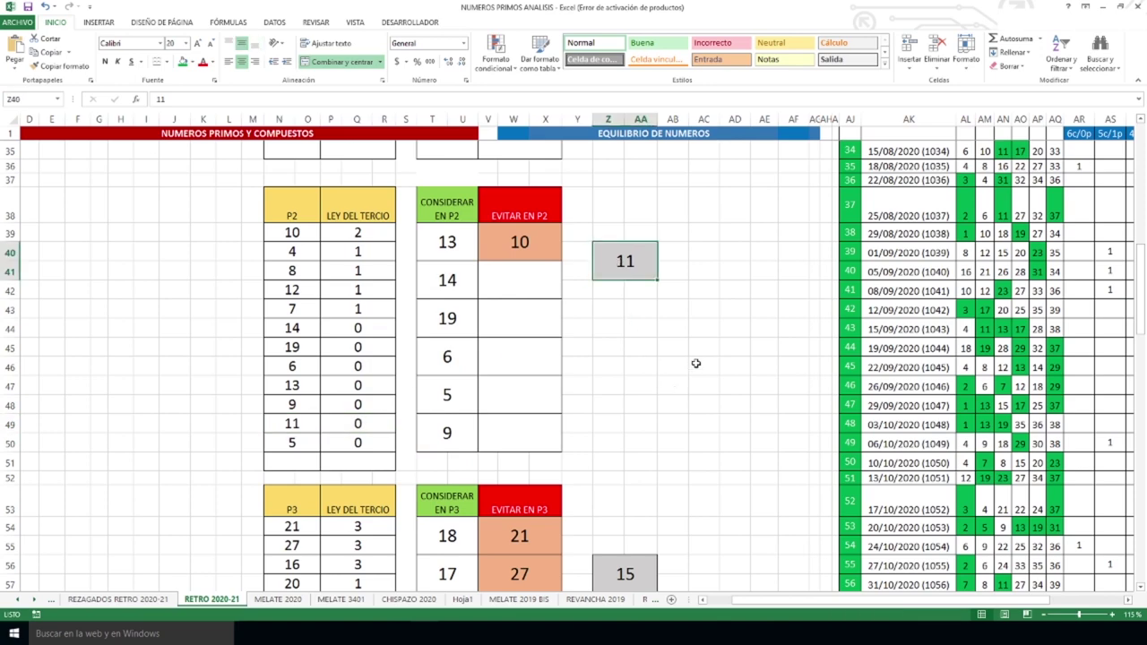
- Compare the drawn P3 number with the CONSIDERAR EN P3 list and its row in the P3 LEY DEL TERCIO table
scroll(695, 363, "down", 2)
scroll(696, 363, "down", 4)
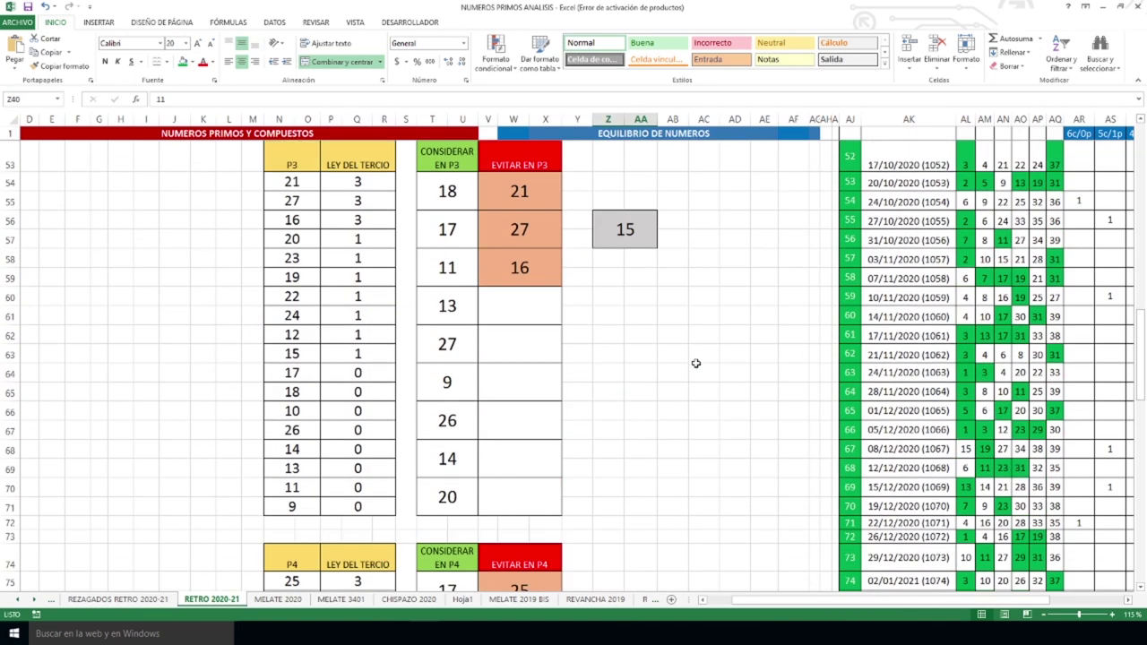
left_click(625, 225)
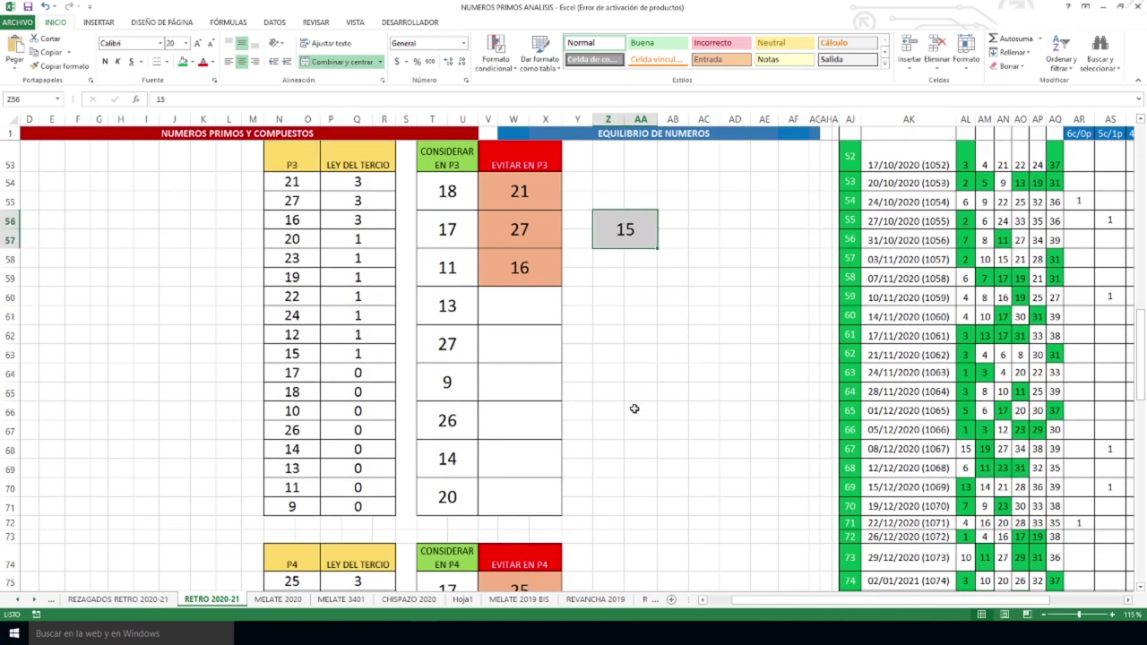
left_click_drag(464, 195, 467, 500)
left_click_drag(297, 354, 353, 352)
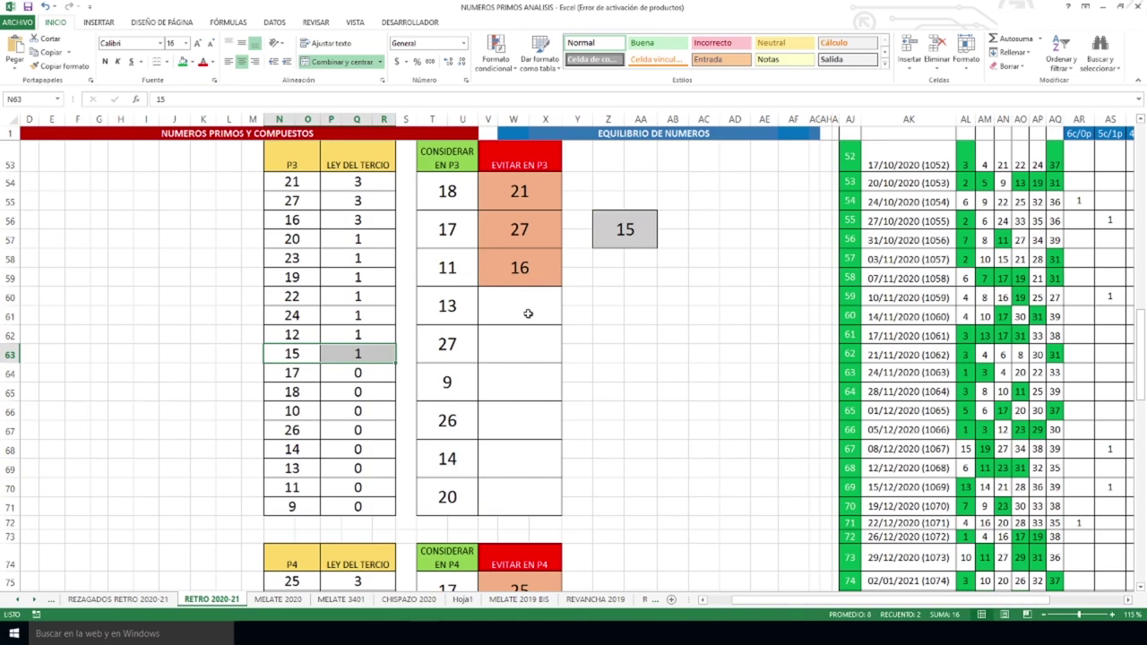
left_click(615, 238)
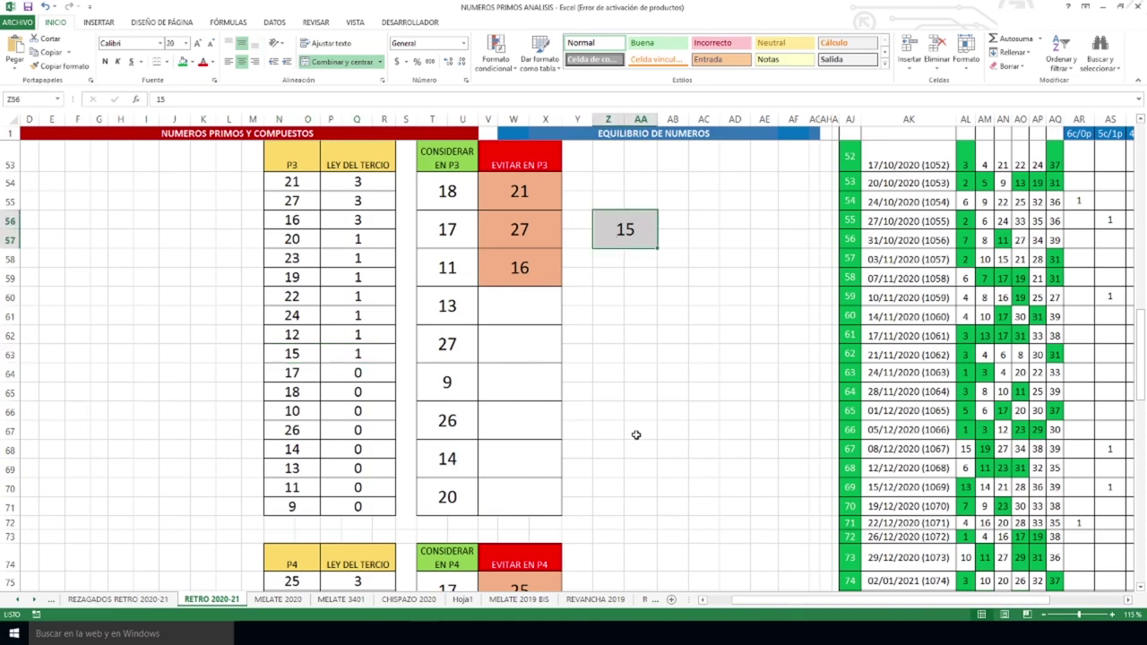
- Compare the drawn P4 number with its matching entry and the whole CONSIDERAR EN P4 list
scroll(663, 401, "down", 6)
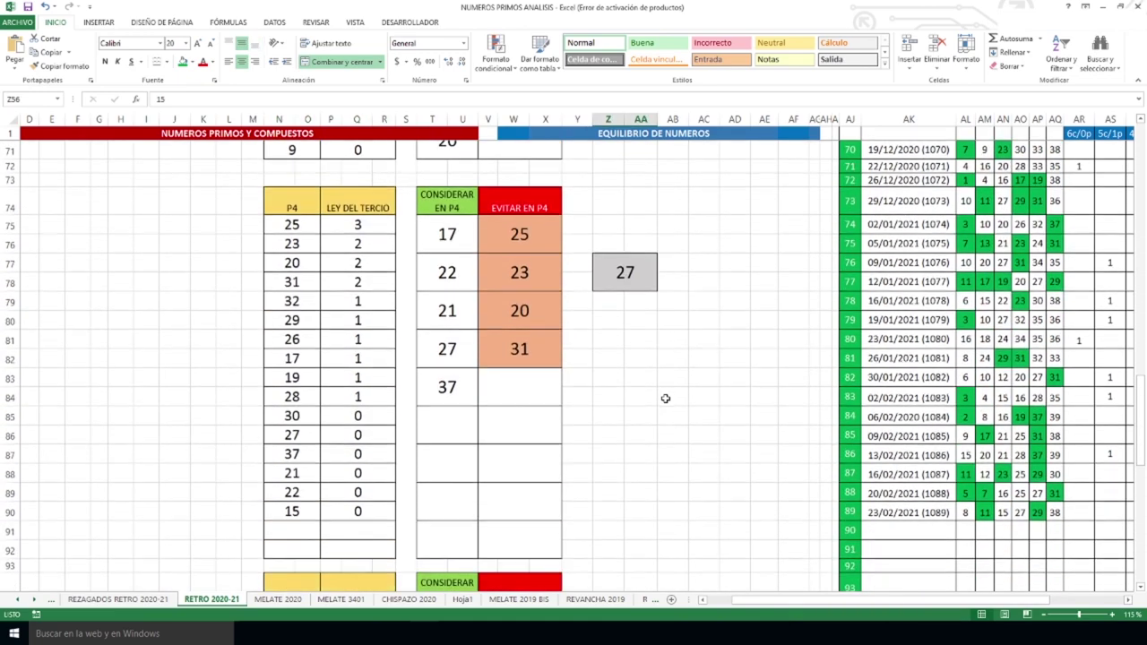
left_click(632, 274)
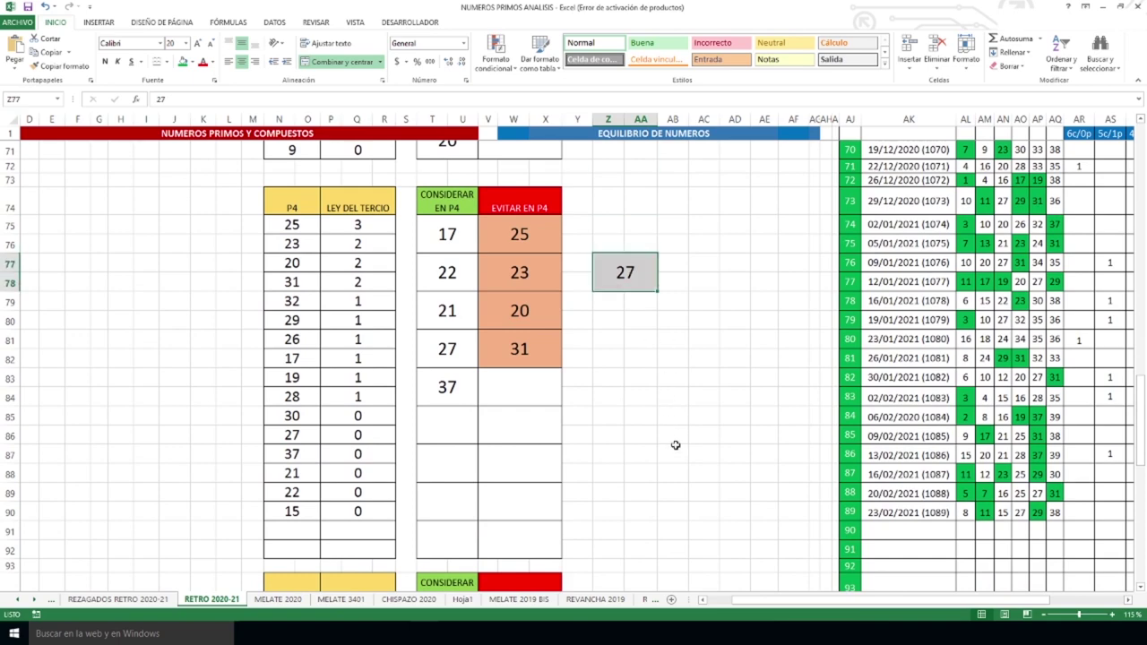
left_click(449, 352)
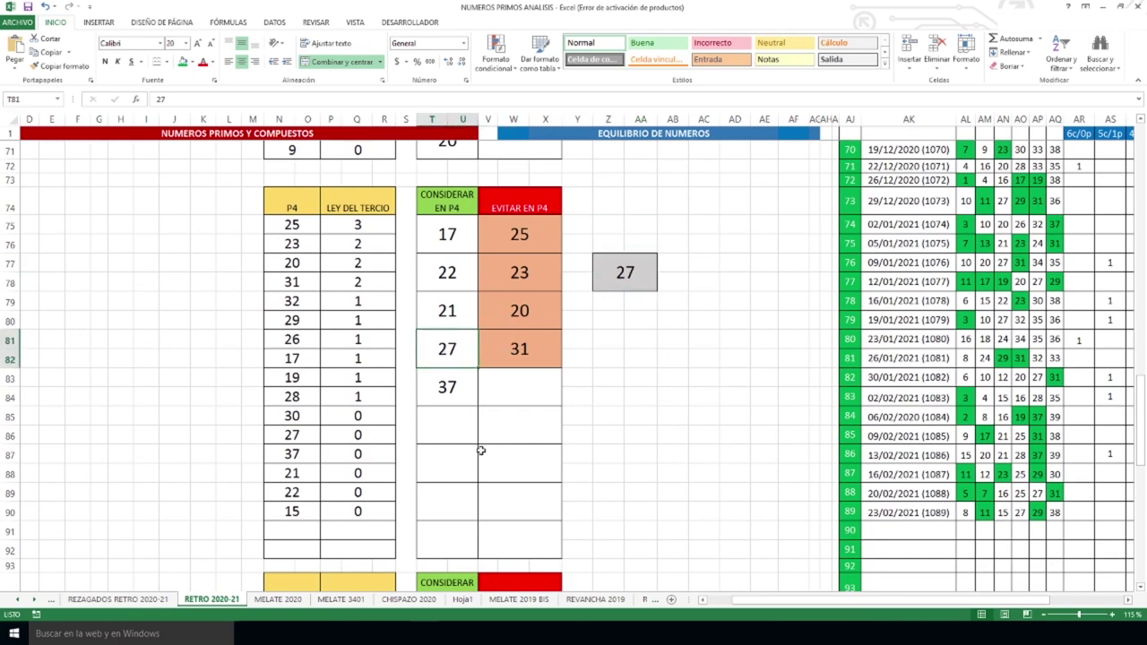
left_click_drag(451, 234, 452, 376)
left_click(622, 279)
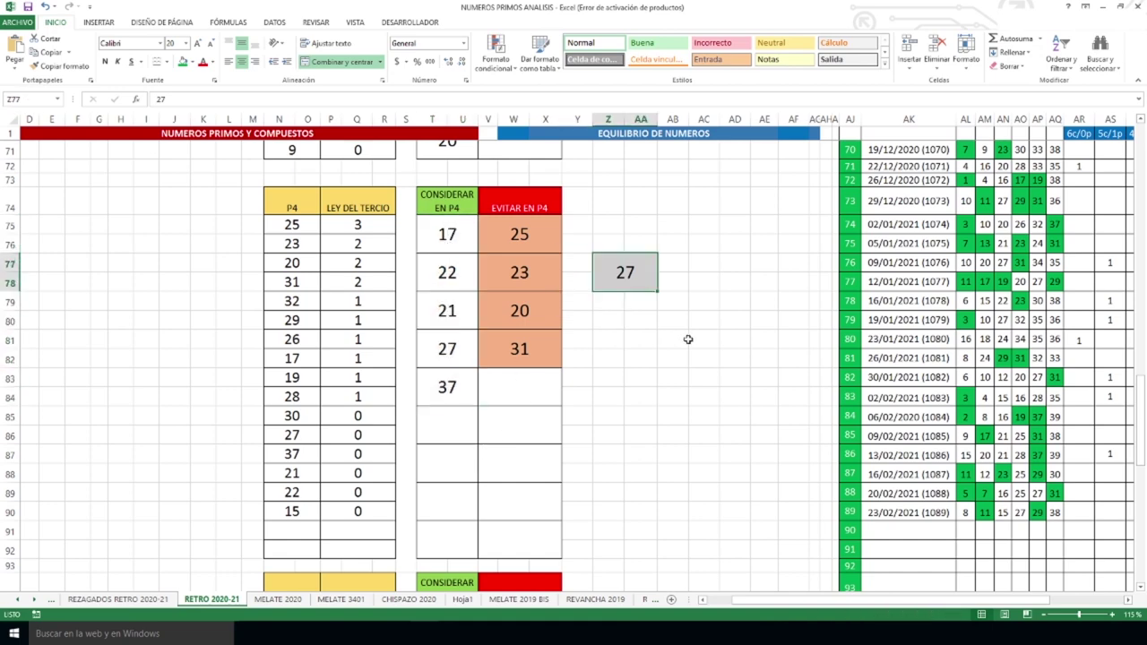
- Compare the drawn P5 number with the CONSIDERAR EN P5 list and the full P5 LEY DEL TERCIO table
scroll(699, 295, "down", 5)
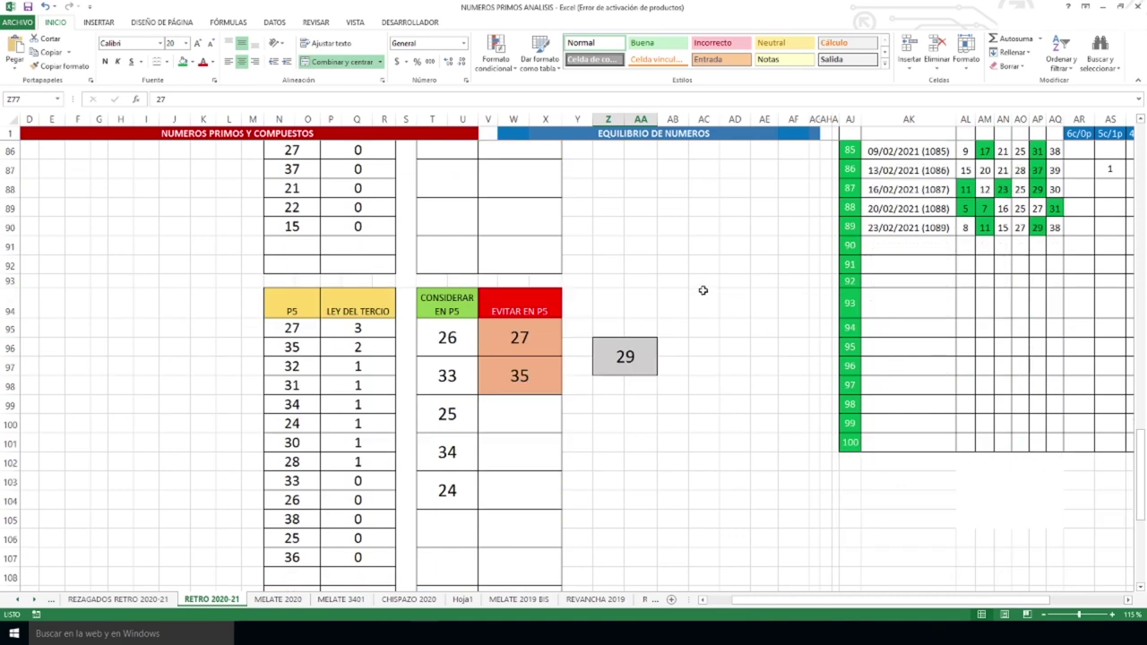
scroll(702, 289, "down", 1)
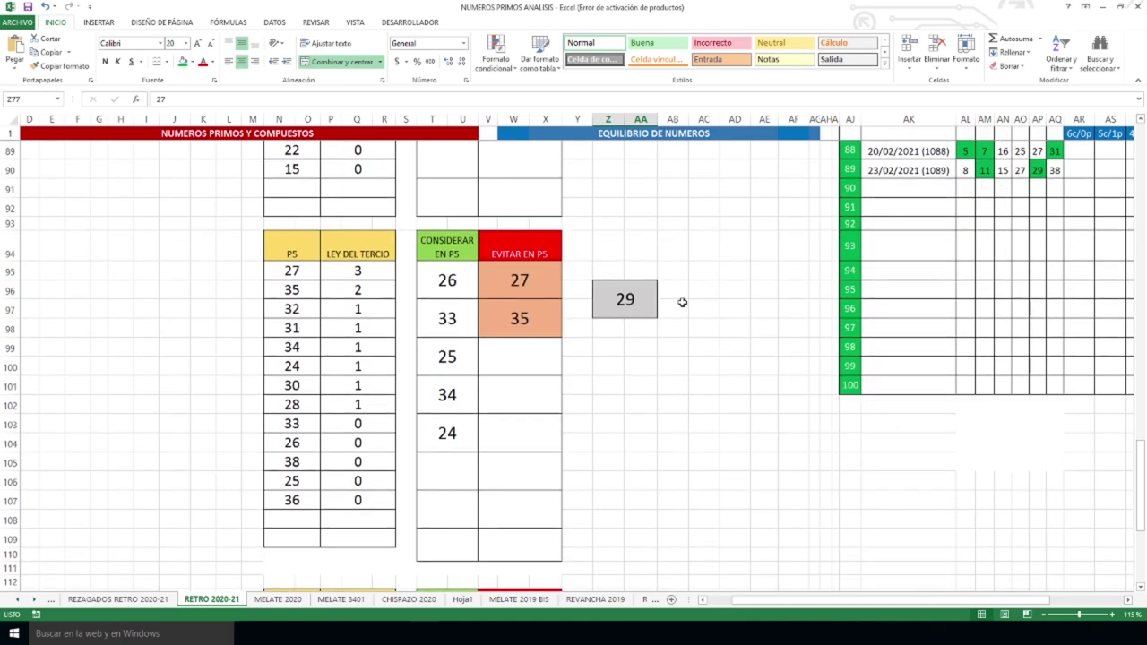
left_click(632, 303)
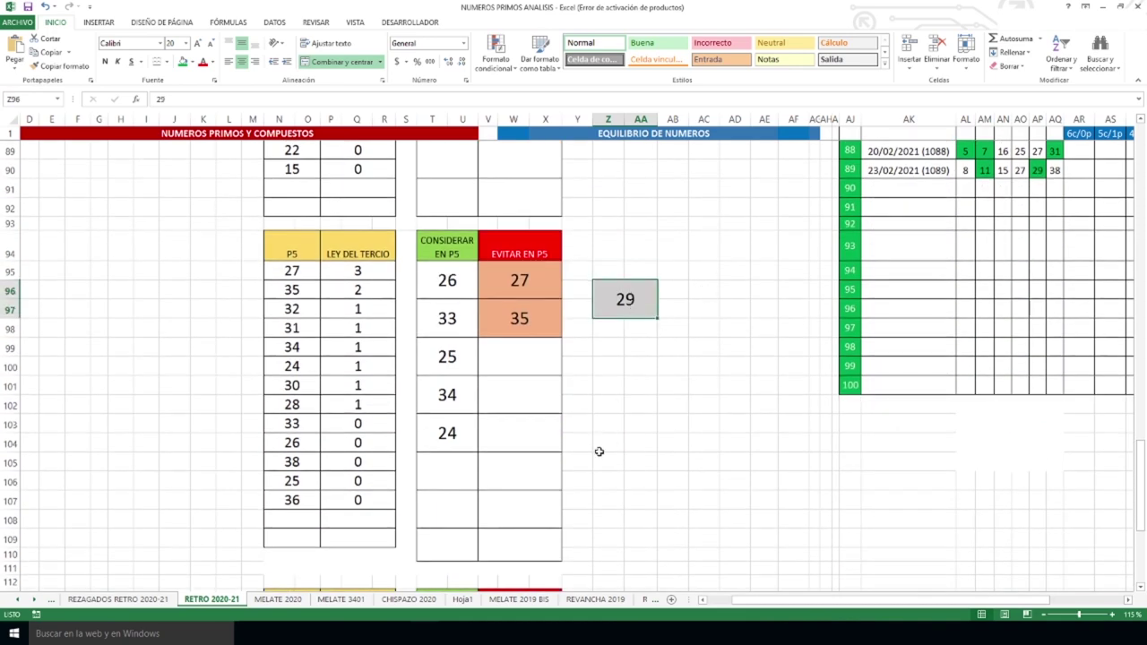
left_click_drag(457, 269, 453, 433)
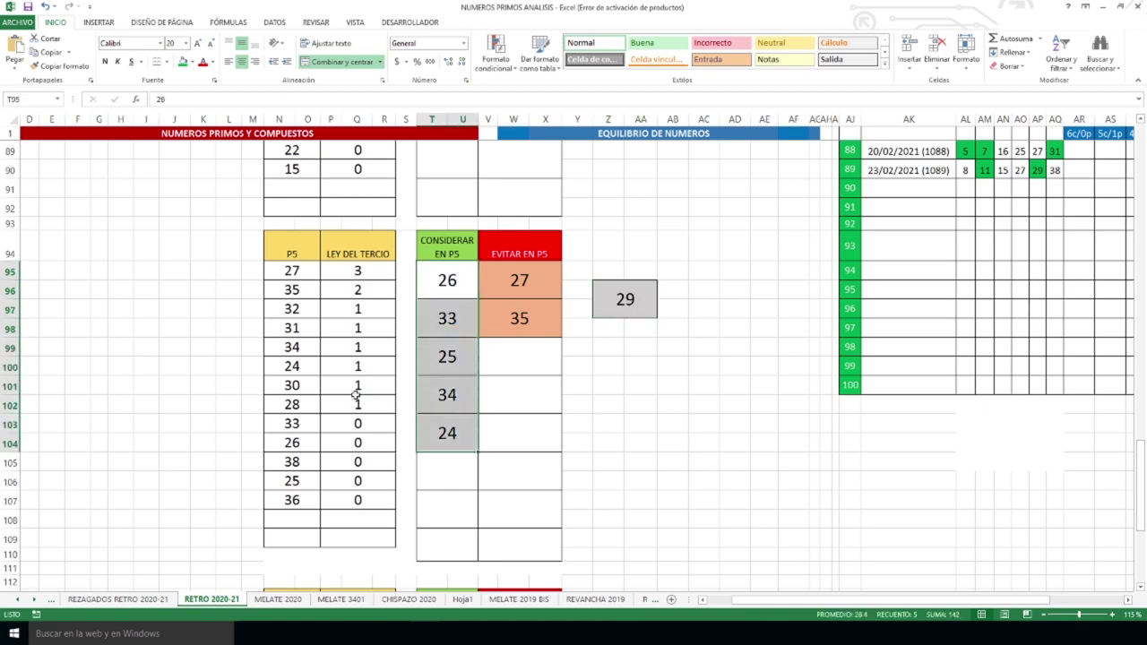
left_click_drag(293, 269, 356, 499)
- Look up the number 29 in the P6 LEY DEL TERCIO table and recheck the drawn P5 number
scroll(422, 402, "down", 4)
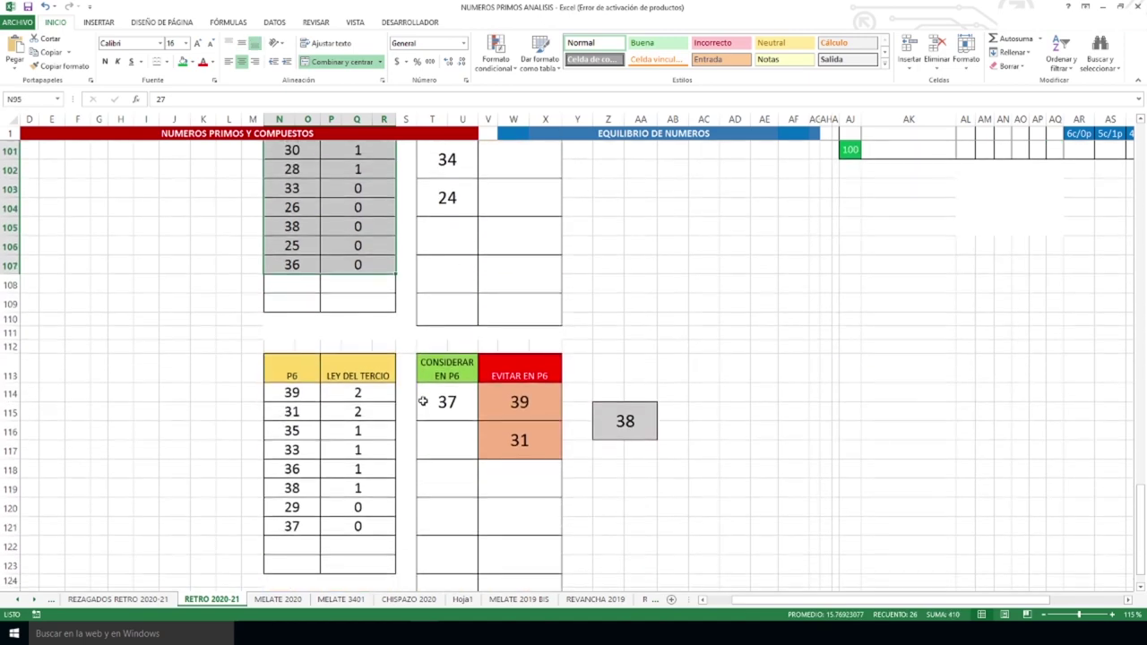
left_click(293, 505)
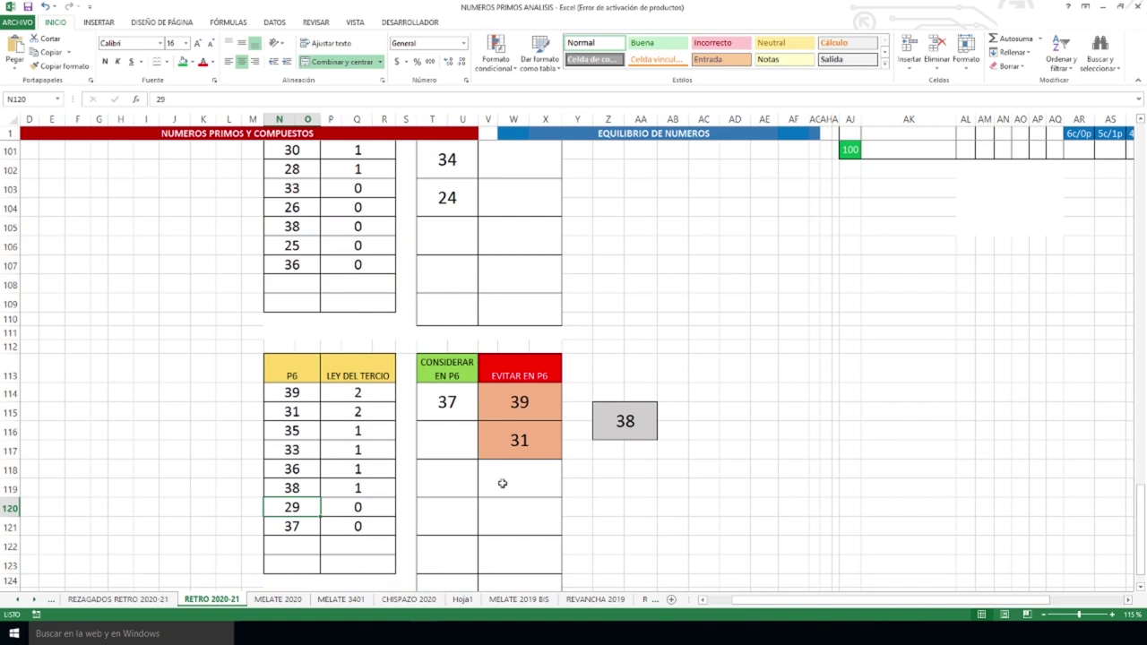
scroll(520, 462, "up", 3)
left_click(621, 245)
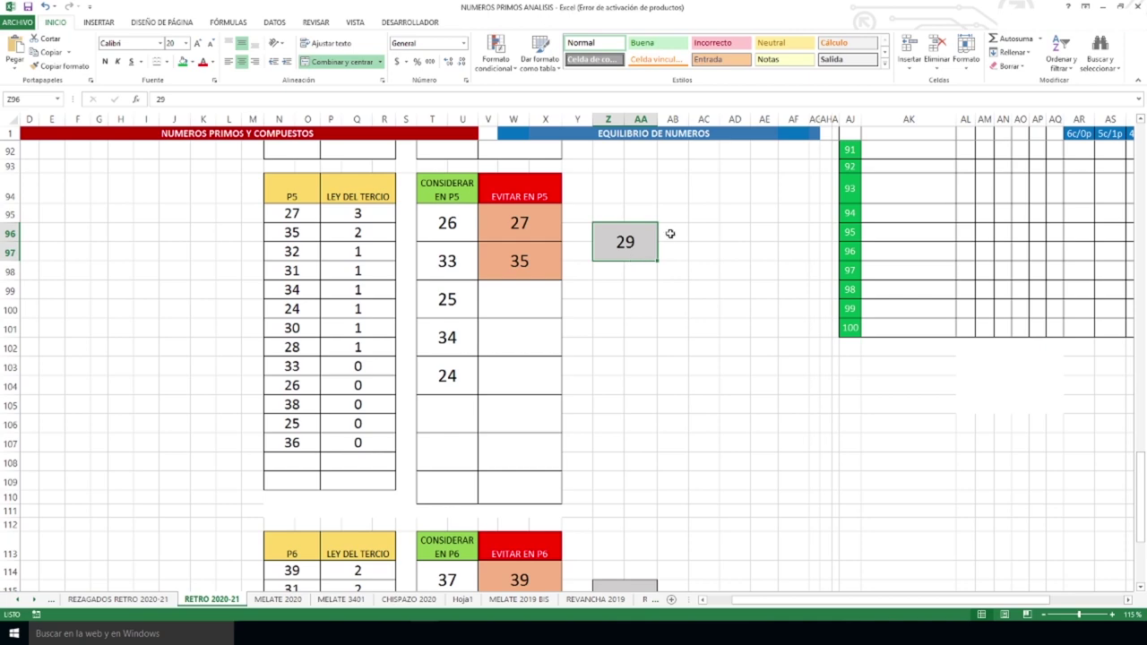
- Compare the drawn P6 number with the CONSIDERAR EN P6 list and its row in the P6 LEY DEL TERCIO table
scroll(679, 228, "down", 3)
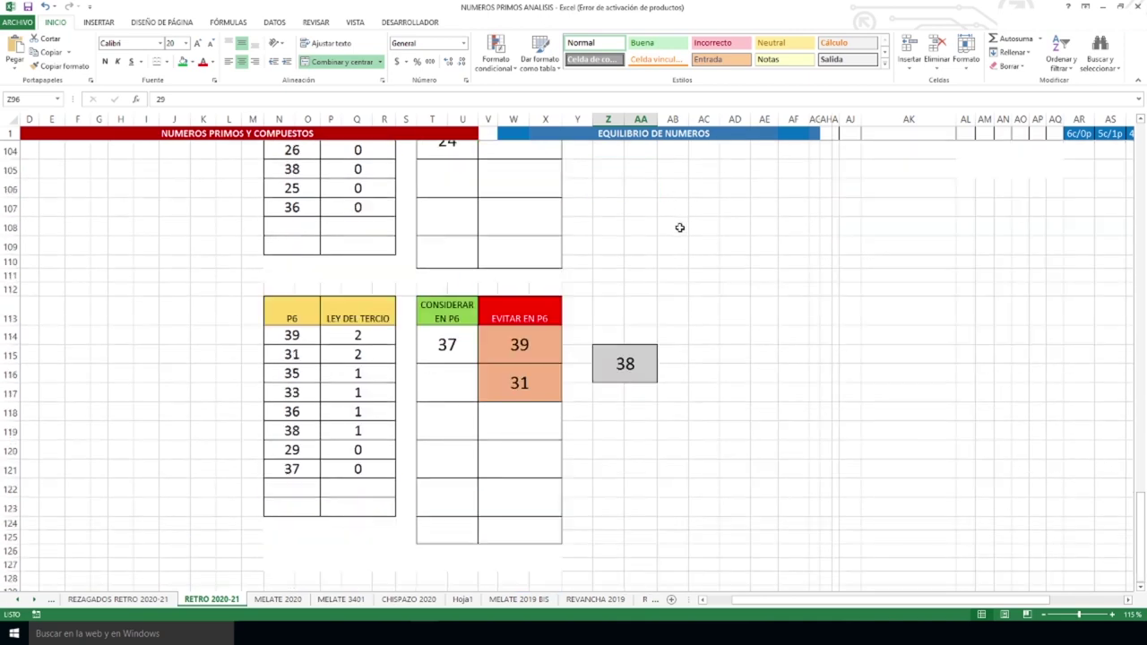
left_click(625, 378)
left_click_drag(448, 371, 458, 426)
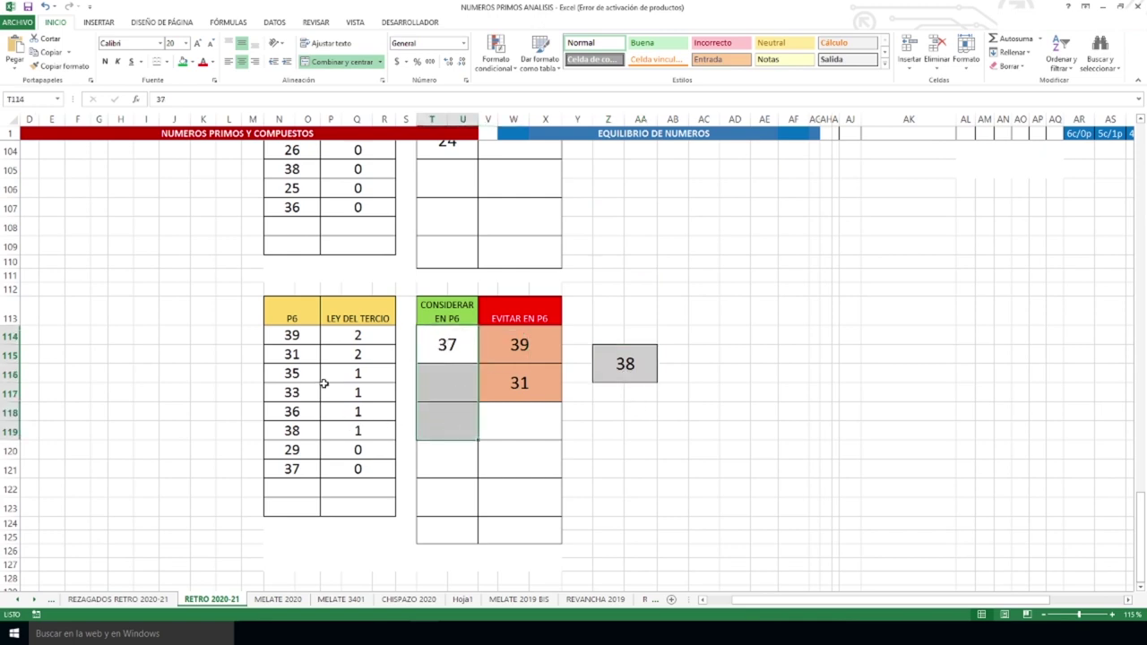
left_click_drag(299, 435, 386, 431)
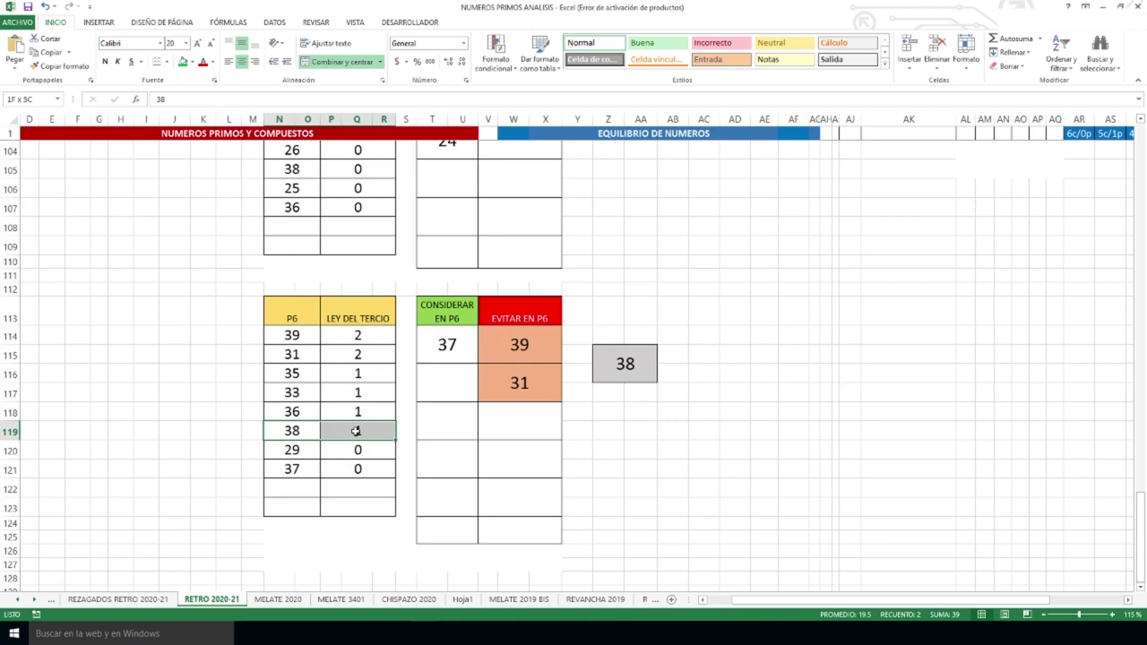
- Recheck the drawn P6 number and locate 8, 11, 15, 38 and 27 in NUMEROS COMBINABLES on the REZAGADOS RETRO 2020-21 sheet
left_click(629, 369)
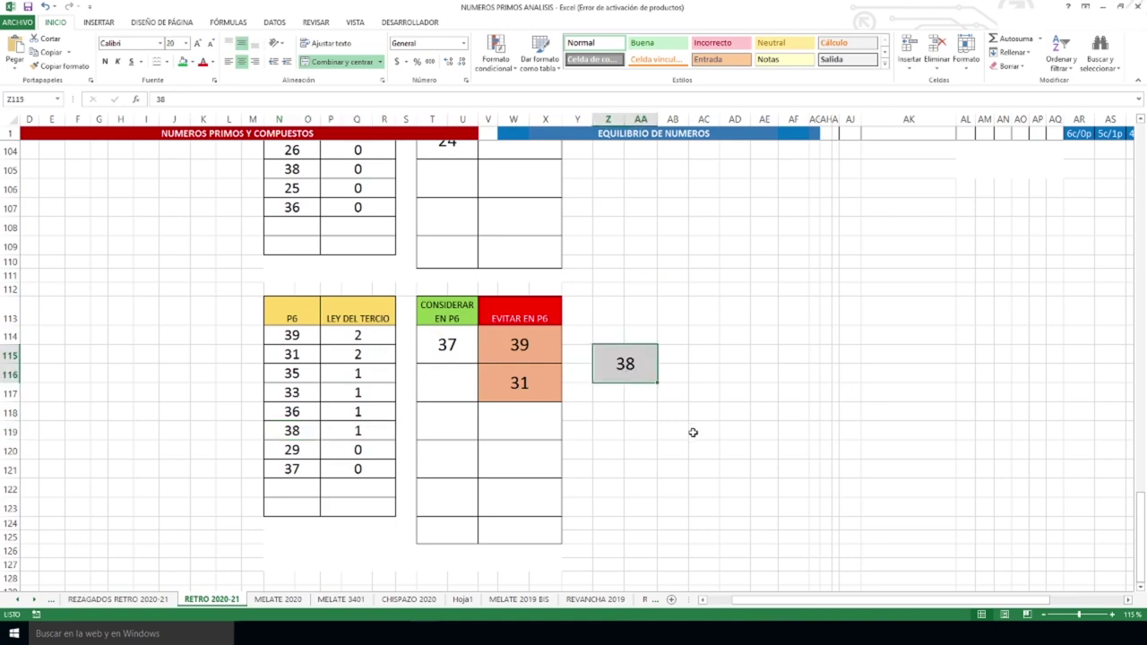
scroll(692, 433, "up", 20)
scroll(693, 433, "up", 13)
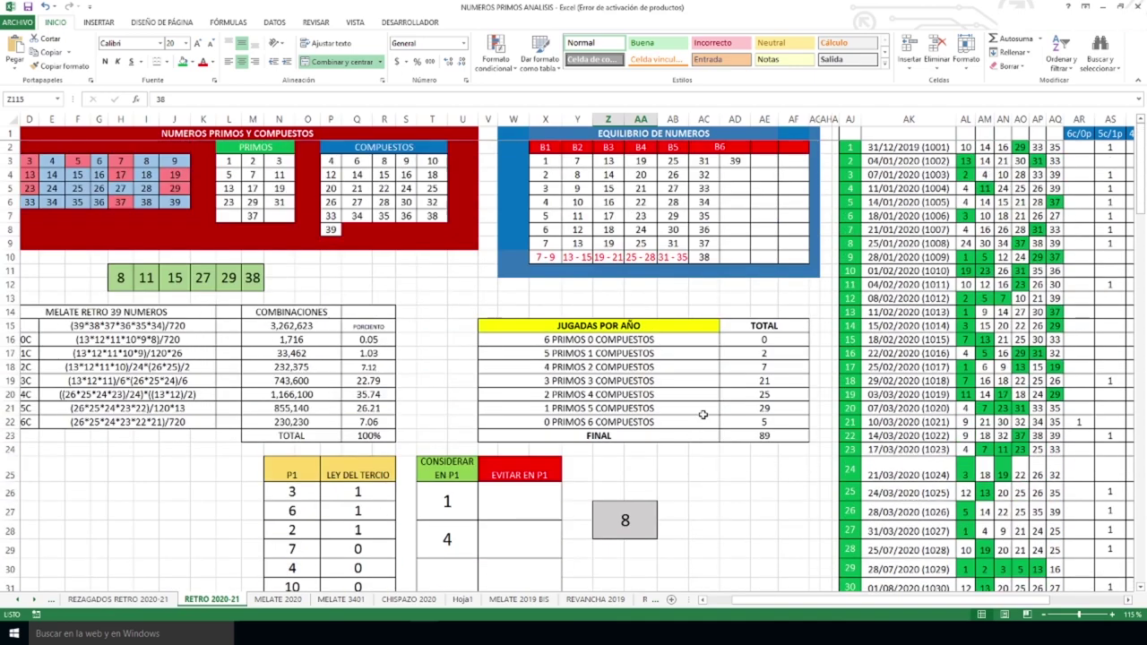
left_click(117, 600)
left_click_drag(891, 602, 865, 609)
left_click(665, 305)
left_click(830, 306)
left_click(680, 347)
left_click(876, 429)
left_click(586, 431)
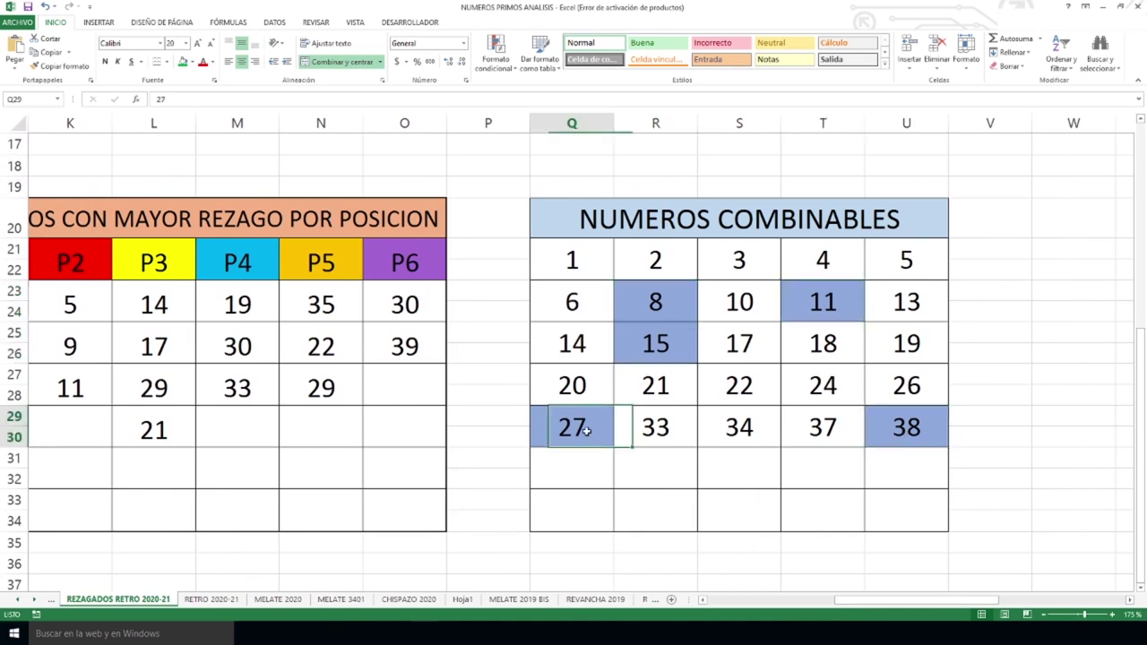
- Review the NUMEROS CON MAYOR REZAGO POR POSICION table and recheck the highlighted numbers in NUMEROS COMBINABLES
left_click_drag(884, 605, 859, 605)
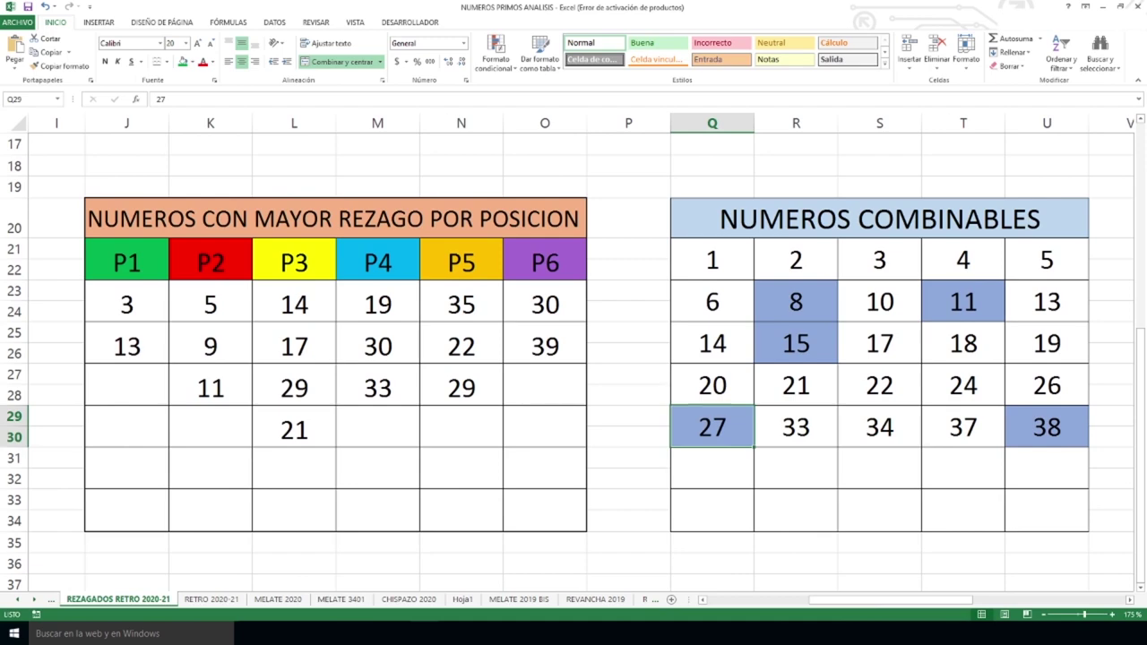
left_click_drag(852, 601, 890, 604)
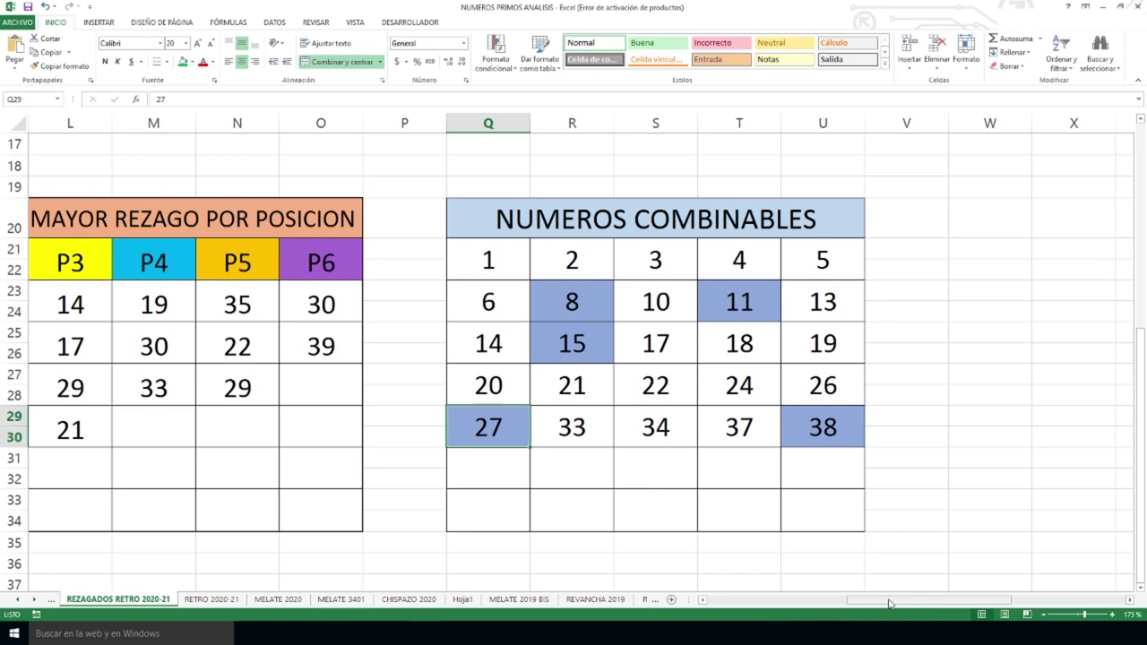
left_click(589, 309)
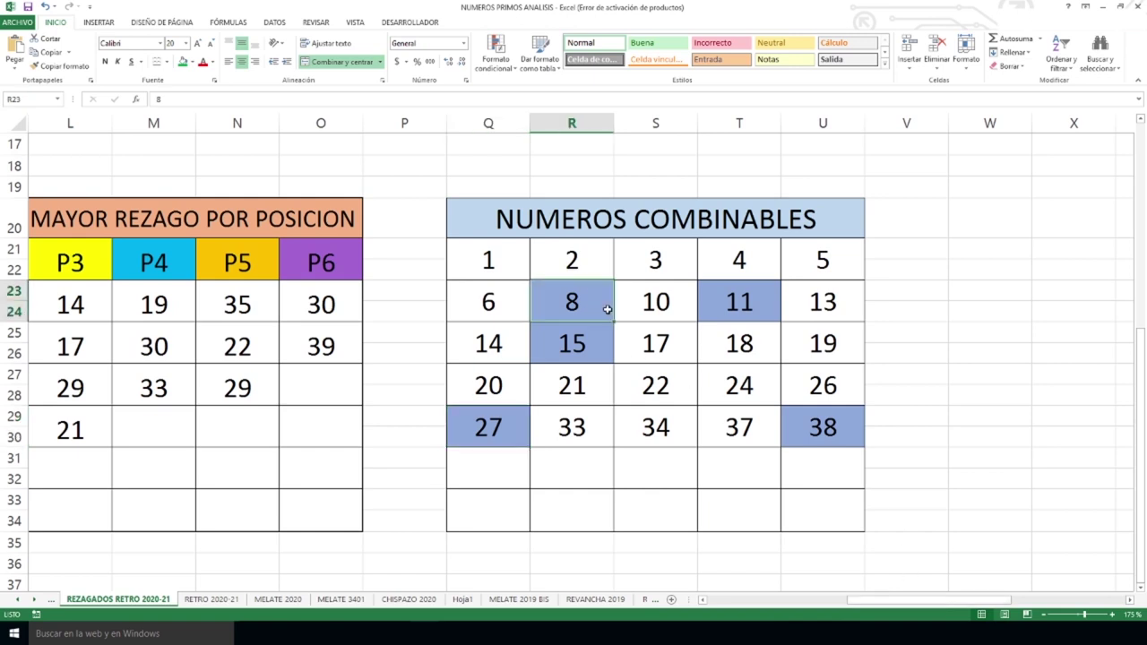
left_click(708, 308)
left_click(583, 343)
left_click(824, 432)
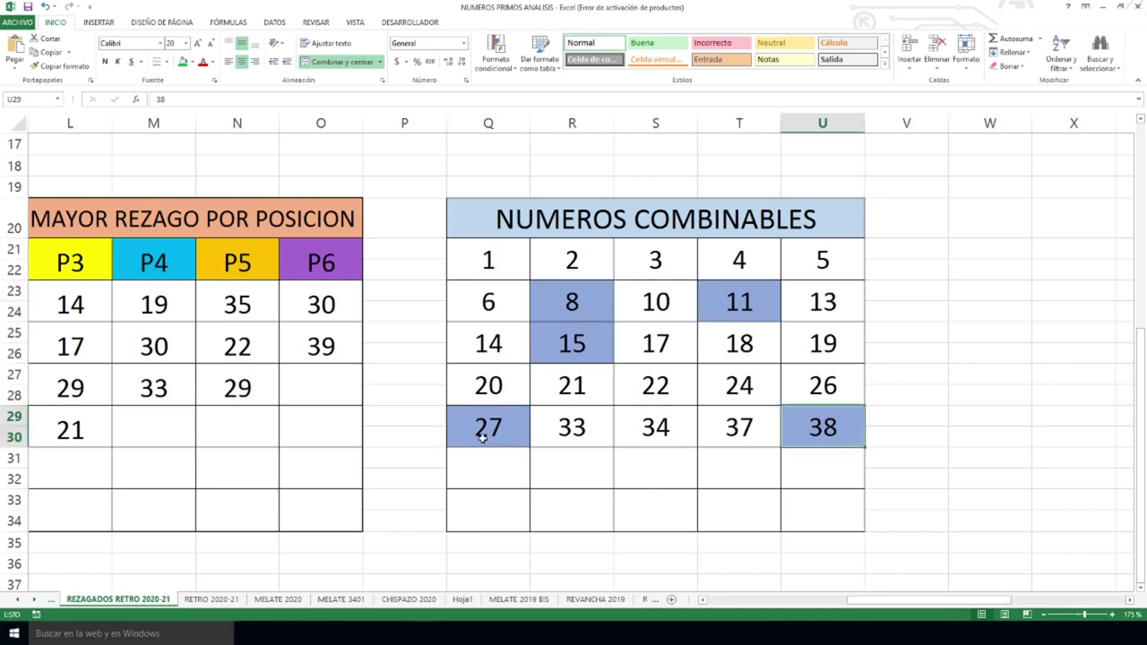
left_click(452, 430)
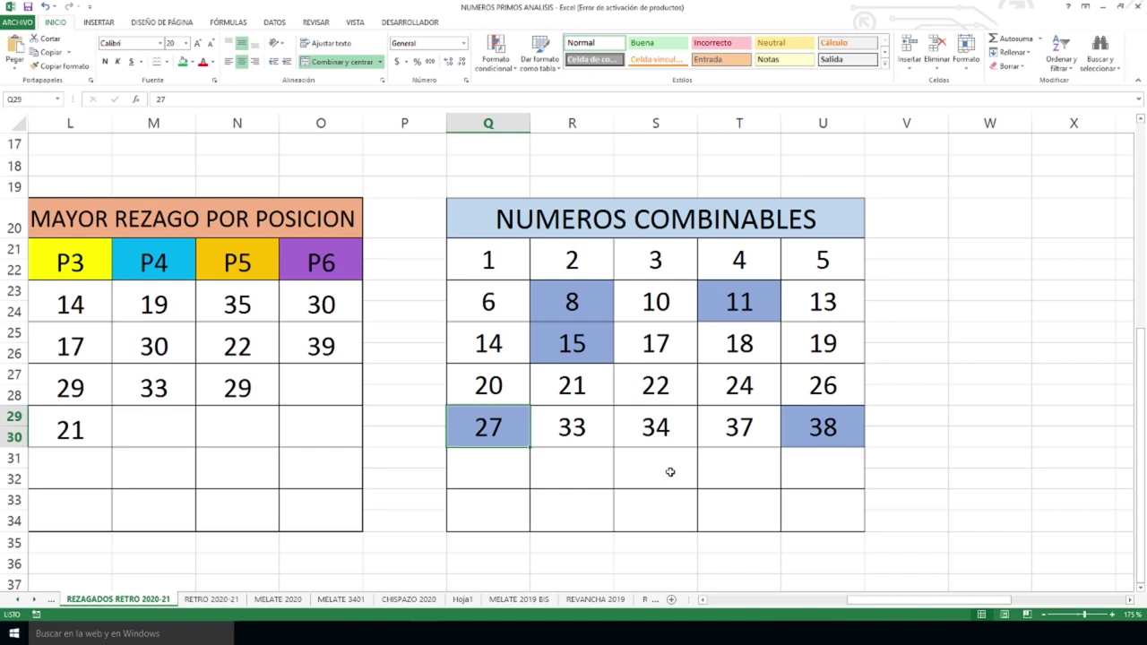
- Go over the highlighted combinable numbers 8, 11, 15, 38 and 27 twice more in that order
left_click(582, 305)
left_click(722, 299)
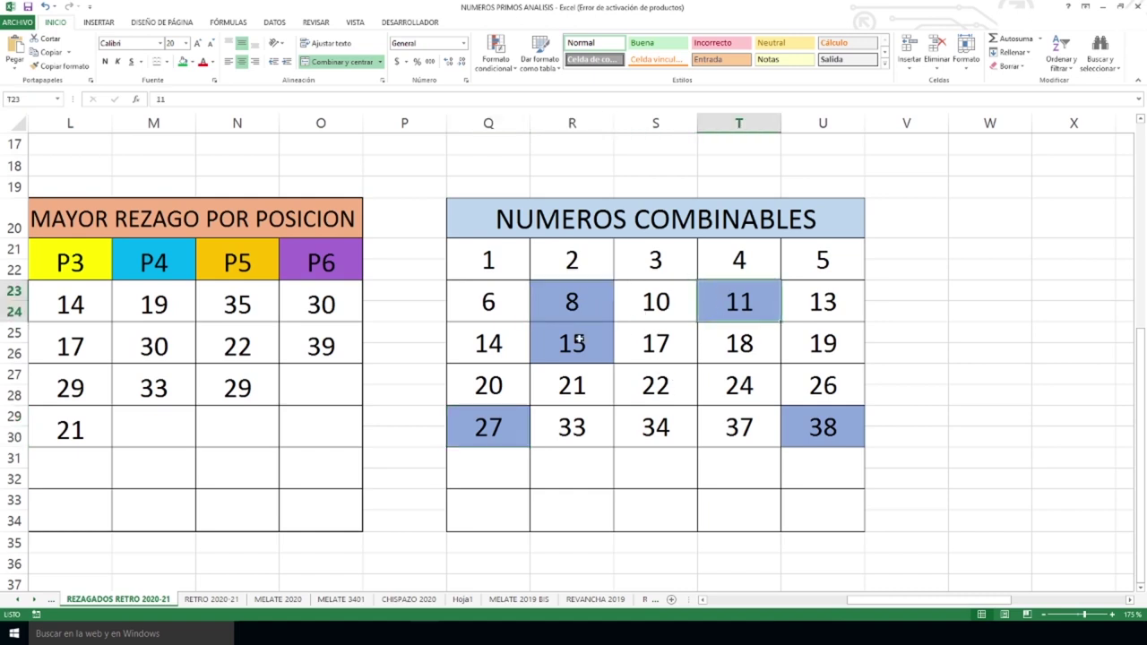
left_click(576, 340)
left_click(845, 430)
left_click(503, 434)
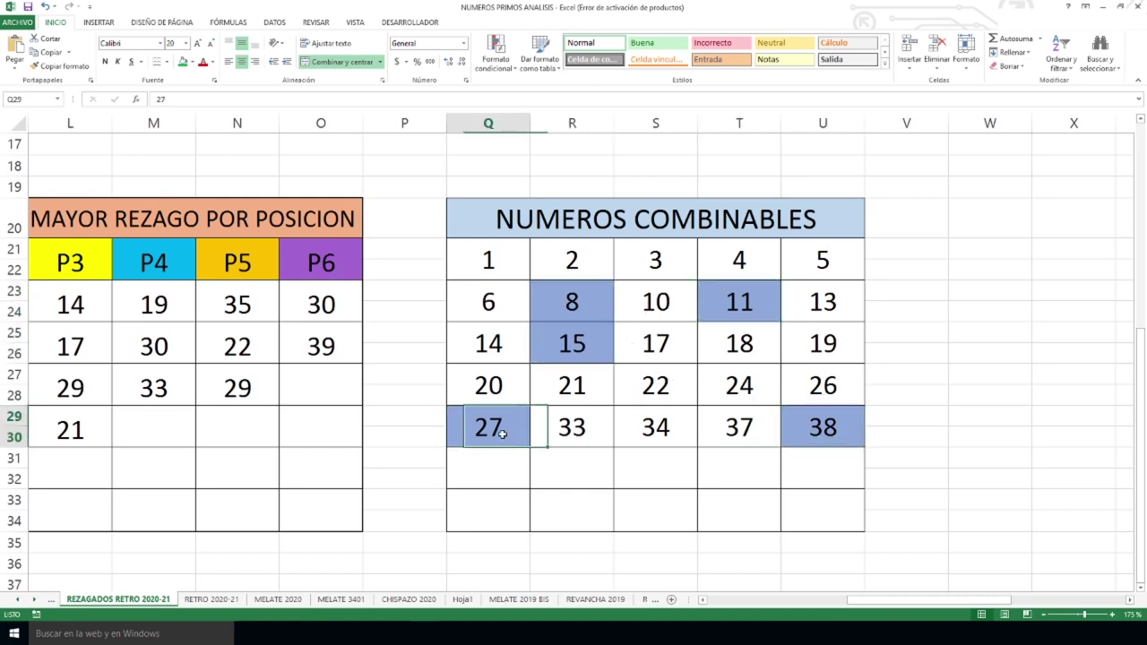
left_click(586, 302)
left_click(712, 302)
left_click(591, 343)
left_click(820, 432)
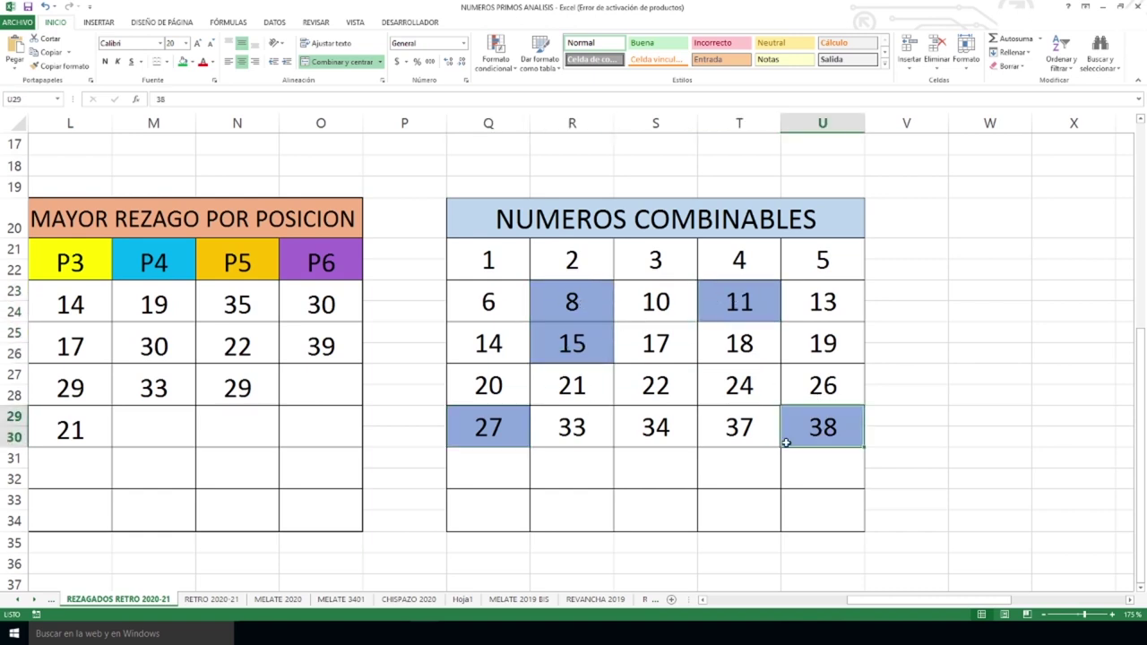
left_click(502, 427)
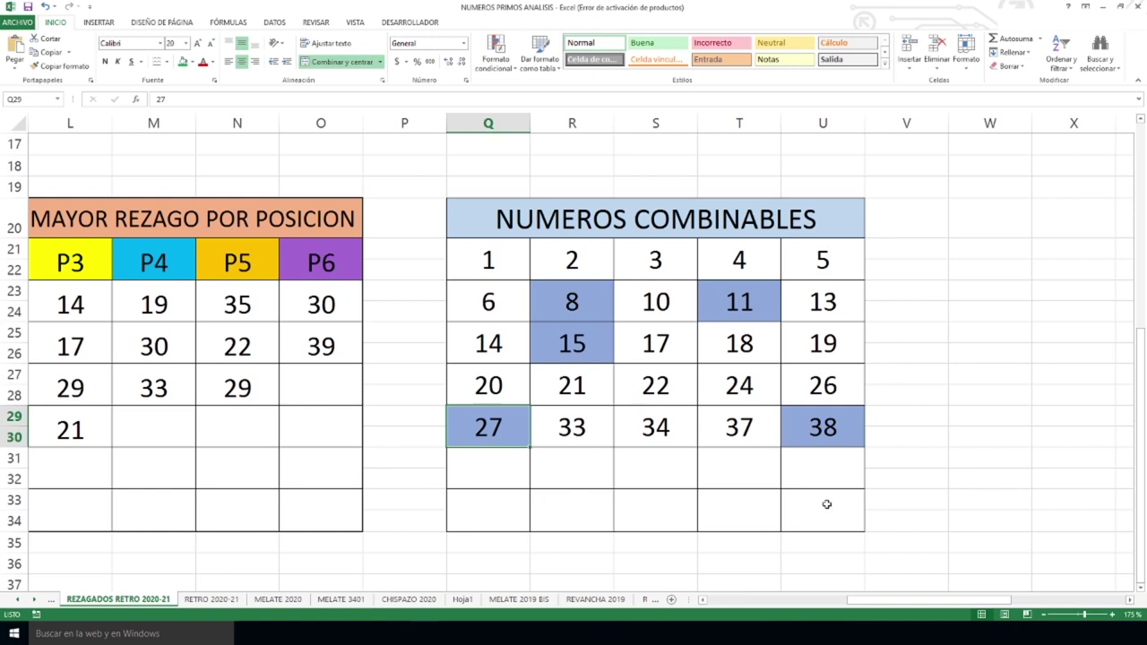
- Switch to the NUMEROS PRIMOS PRONOSTICO workbook and check the primes and the 4c/2p mark of draw 1089
left_click(1103, 6)
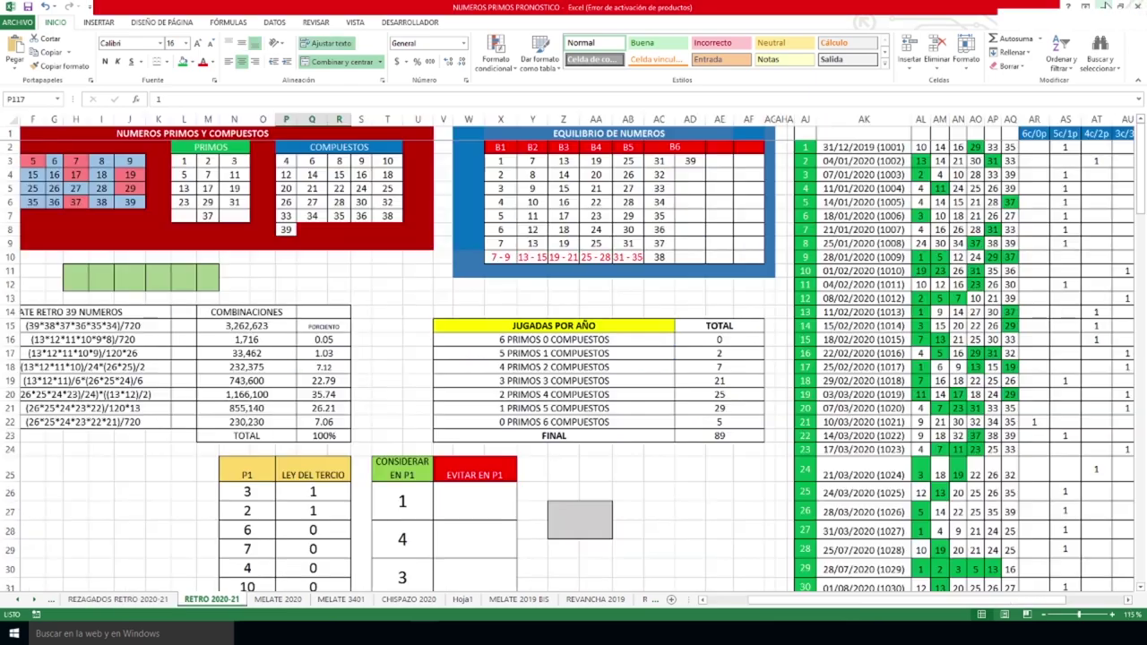
mouse_move(868, 611)
left_mouse_down()
mouse_move(770, 607)
mouse_move(869, 596)
left_mouse_up()
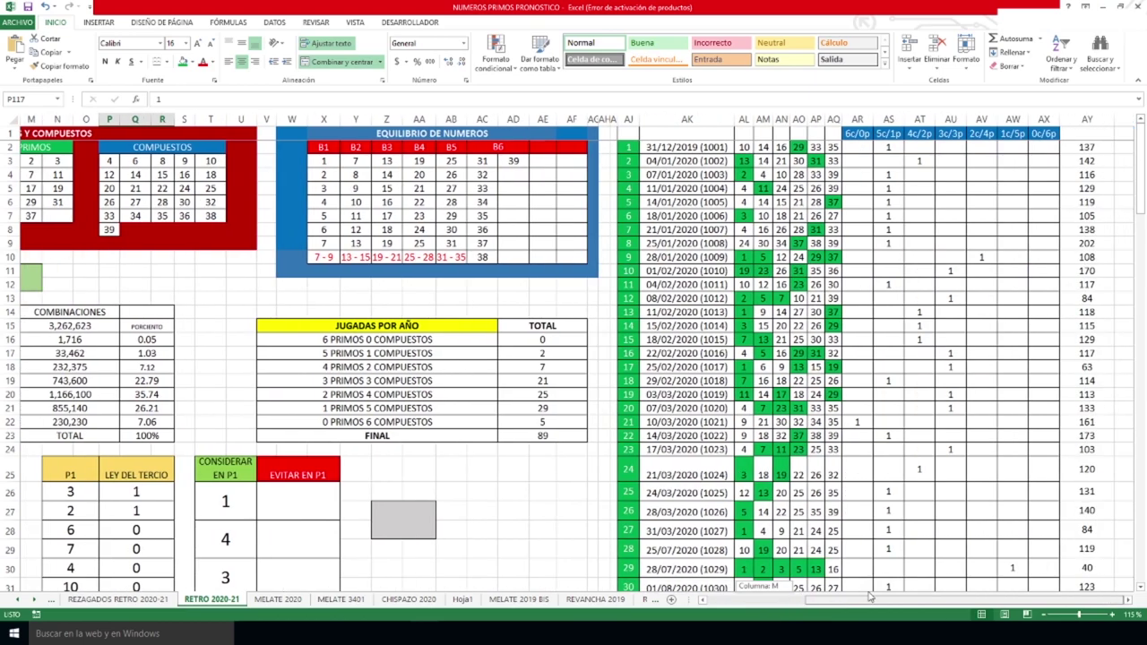
scroll(887, 391, "down", 2)
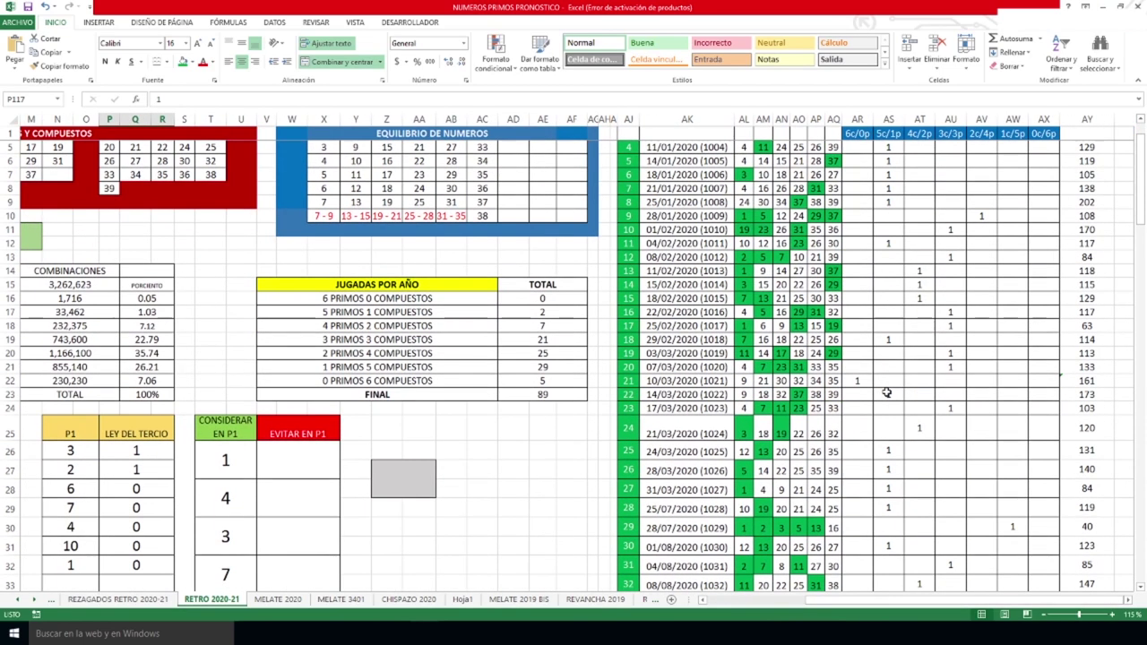
scroll(886, 392, "down", 9)
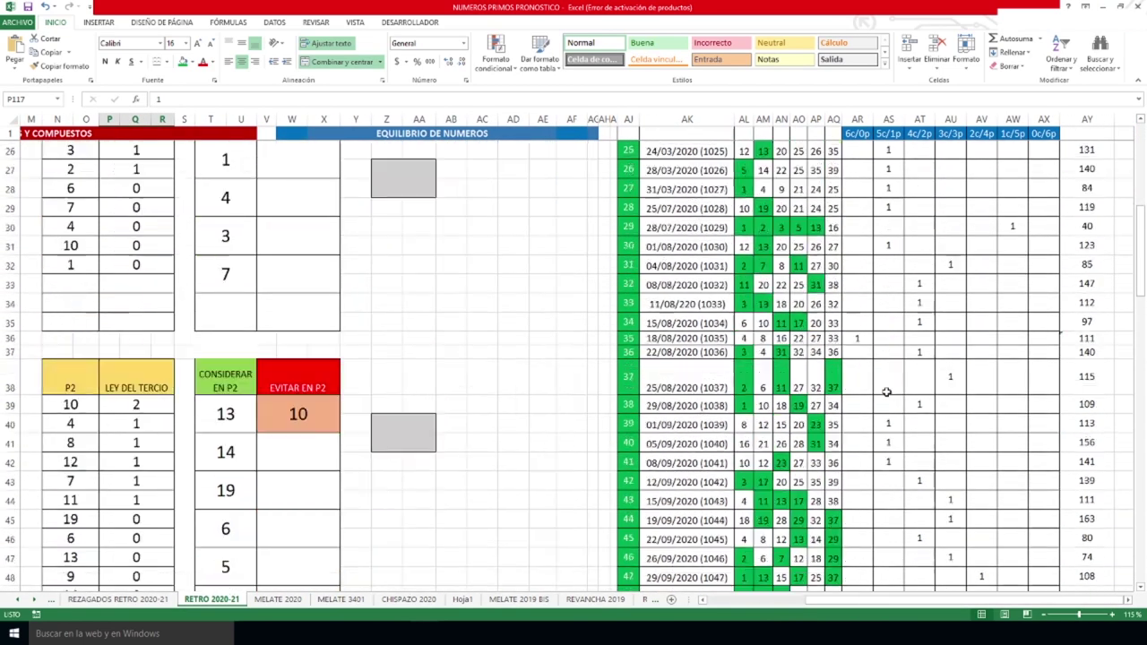
scroll(886, 391, "down", 11)
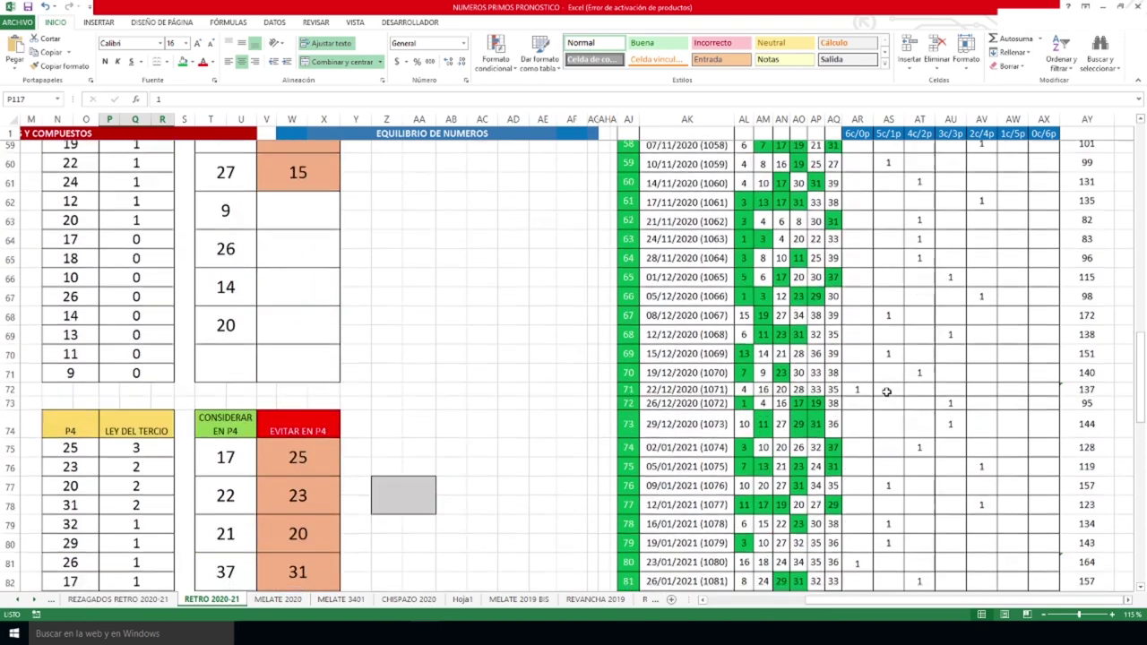
scroll(886, 391, "down", 1)
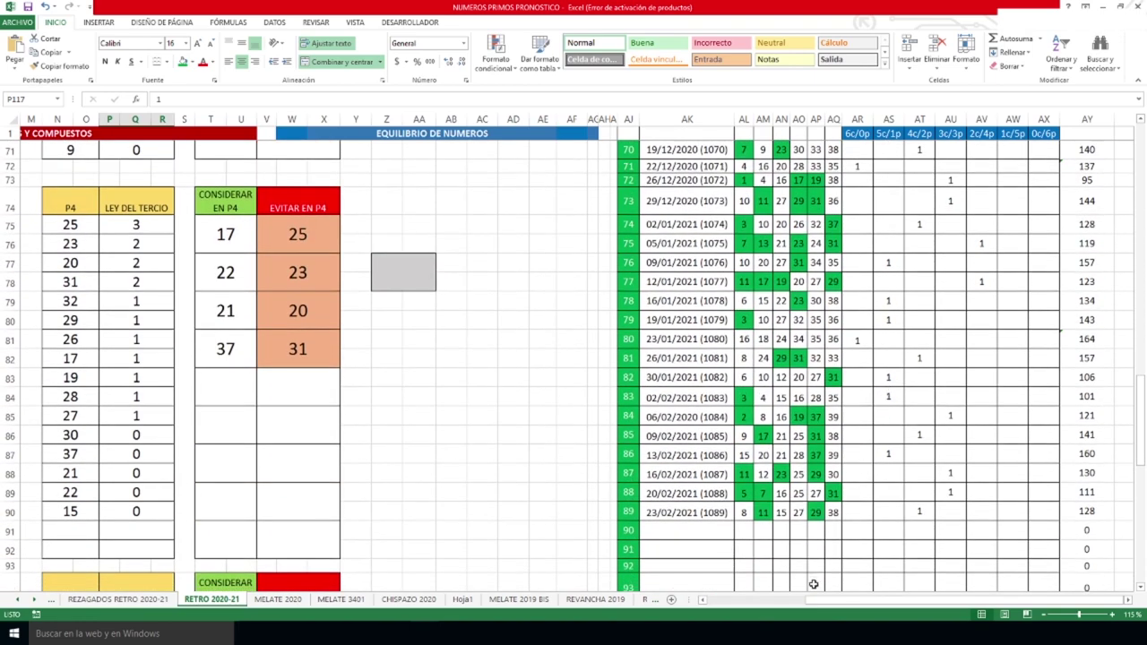
left_click(767, 519)
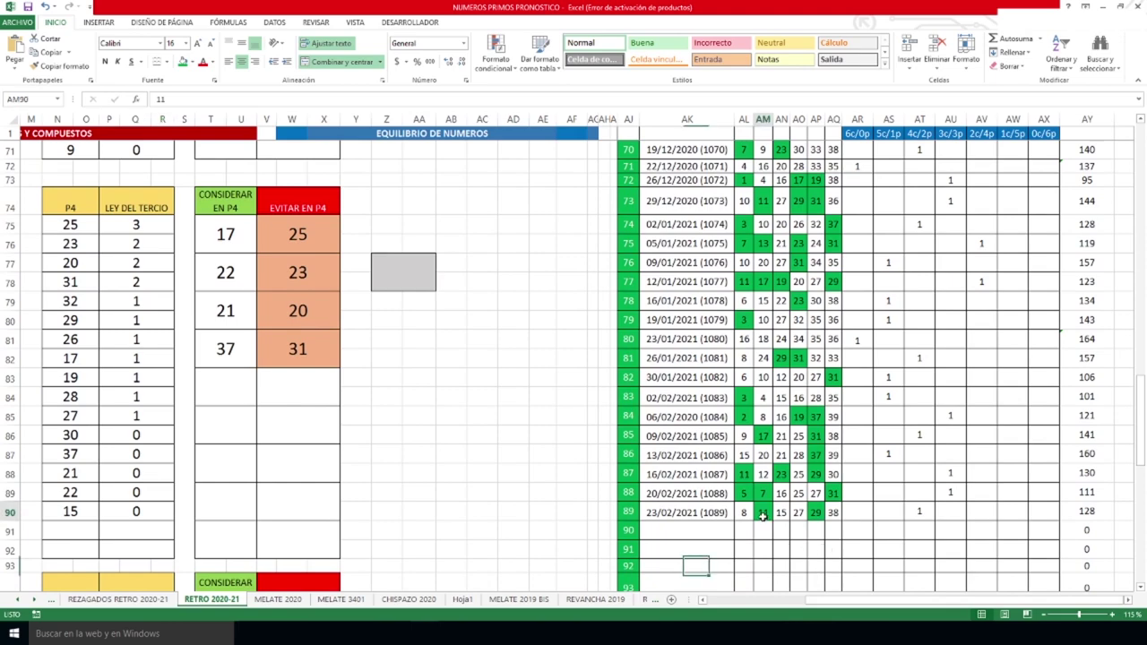
left_click(816, 512)
left_click(910, 511)
- Compare the yearly total of 2 PRIMOS 4 COMPUESTOS plays with the percentage in the 2P/4C row
scroll(513, 493, "up", 20)
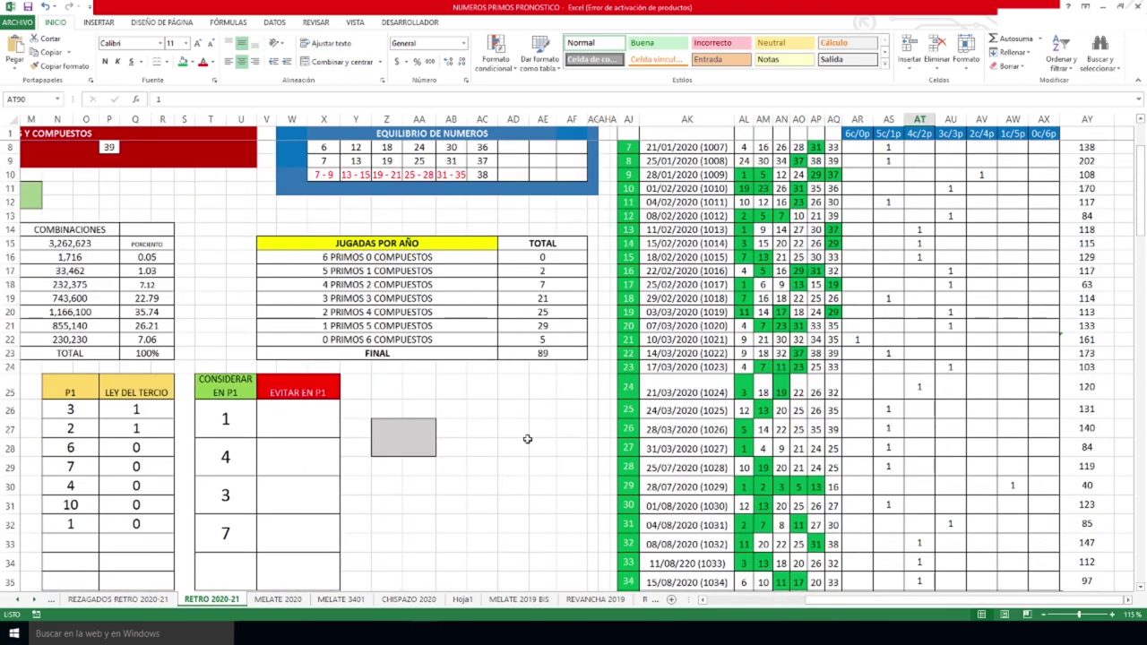
left_click(550, 314)
left_click_drag(851, 600, 768, 612)
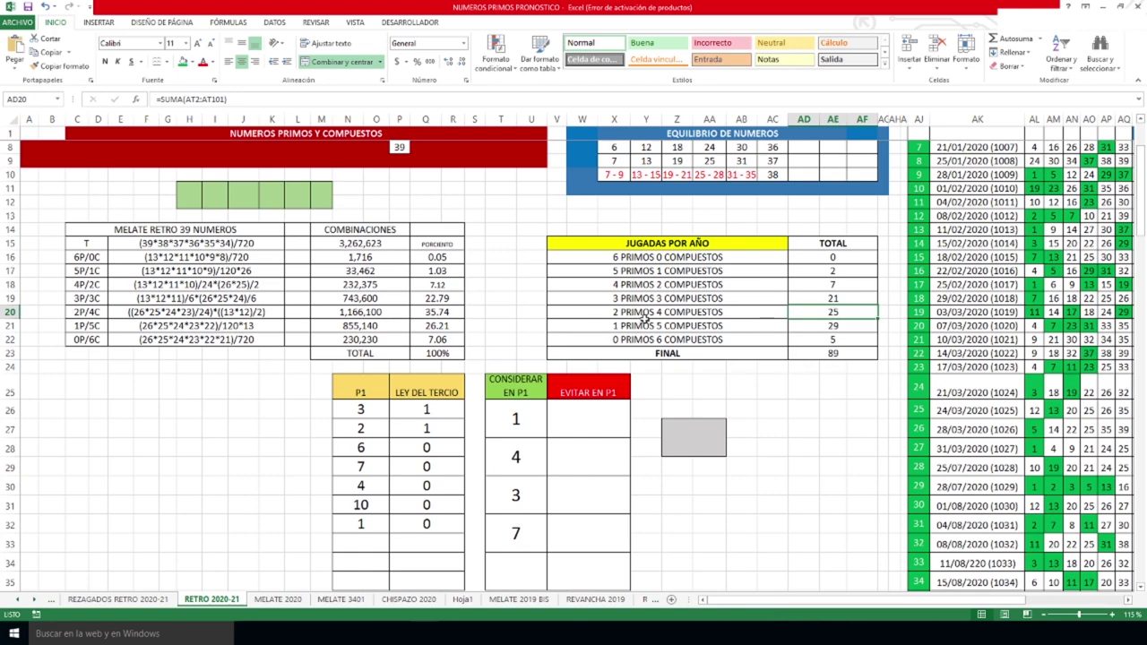
left_click(93, 317)
left_click_drag(115, 317, 831, 314)
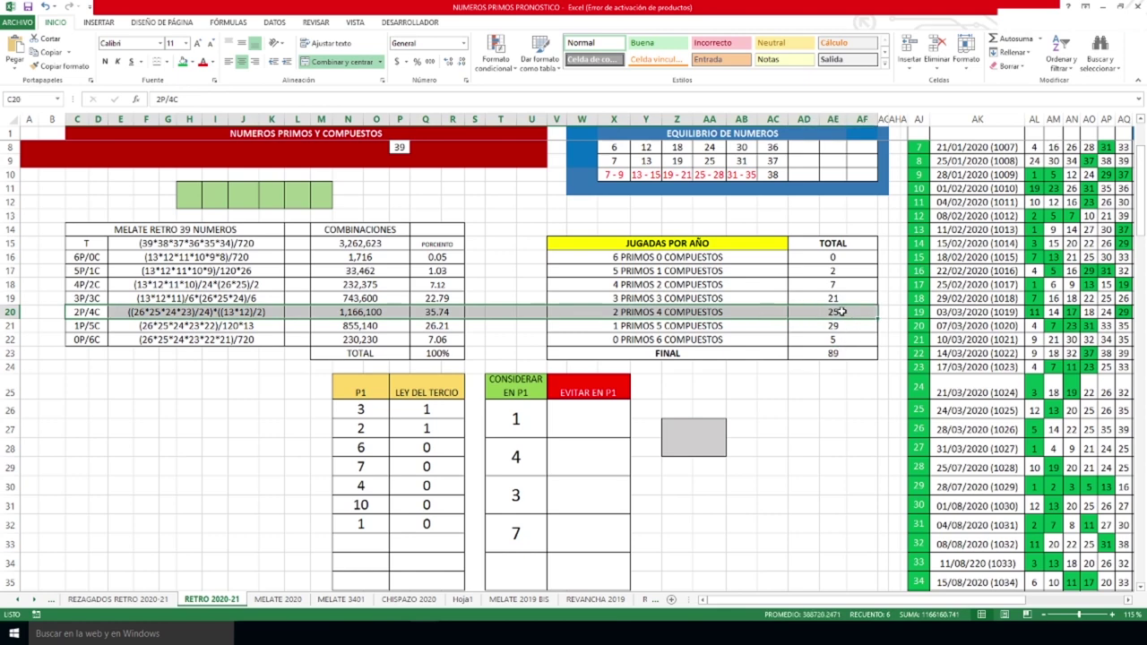
left_click(842, 313)
left_click(435, 314)
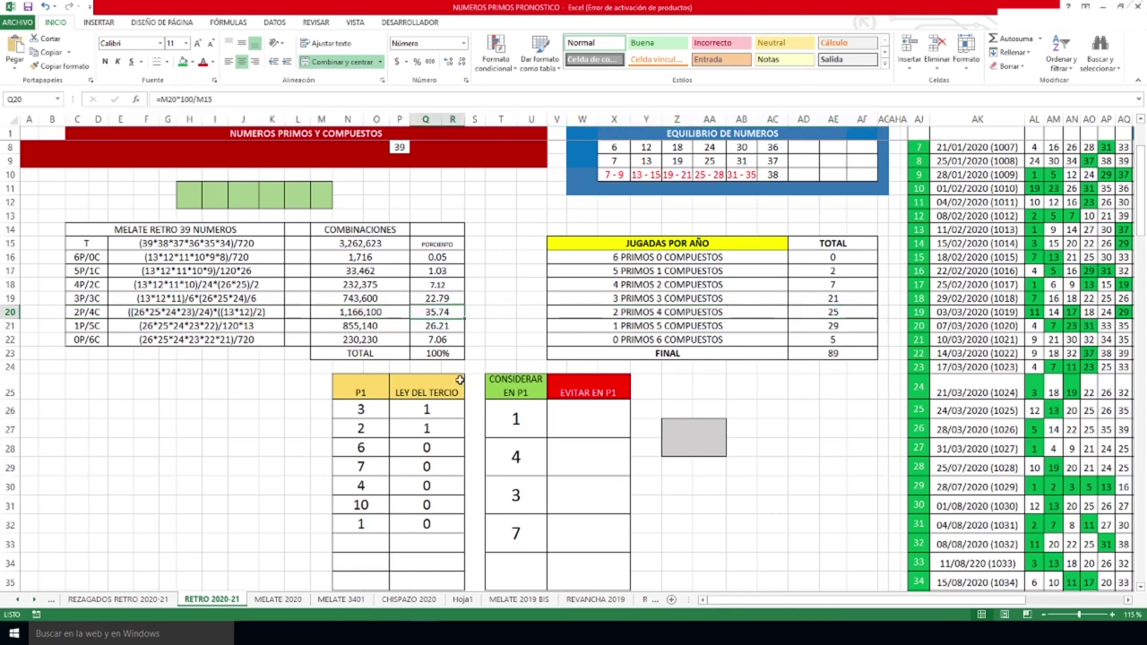
left_click(826, 313)
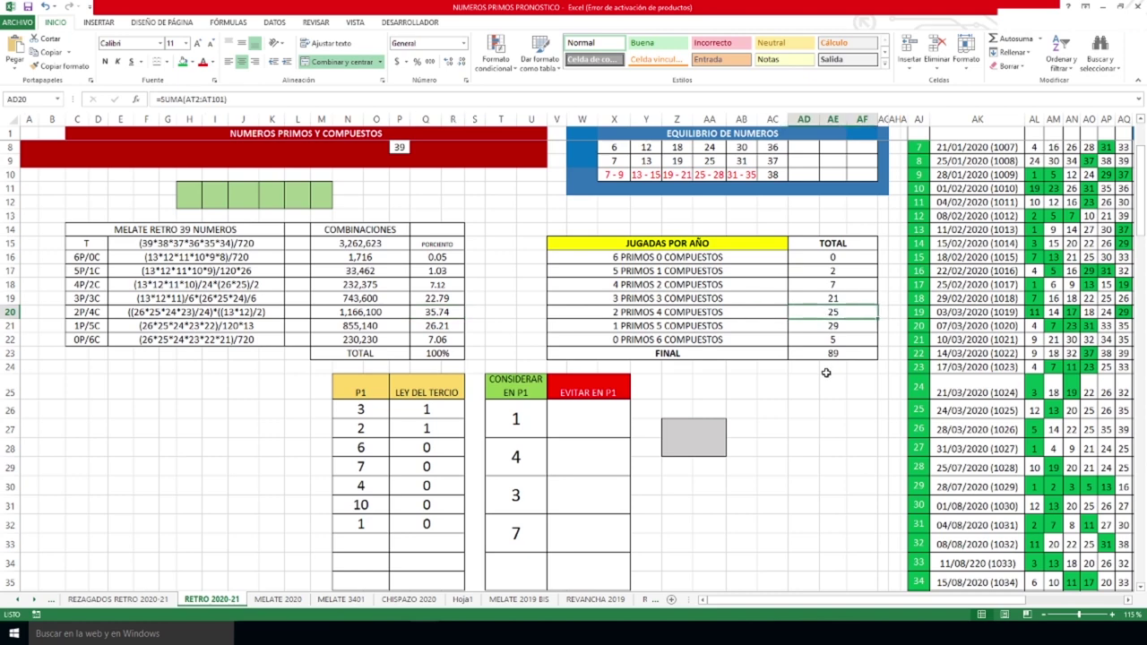
- Recheck the whole 2P/4C row and compare its yearly total with the 1 PRIMOS 5 COMPUESTOS total
left_click_drag(89, 311, 795, 311)
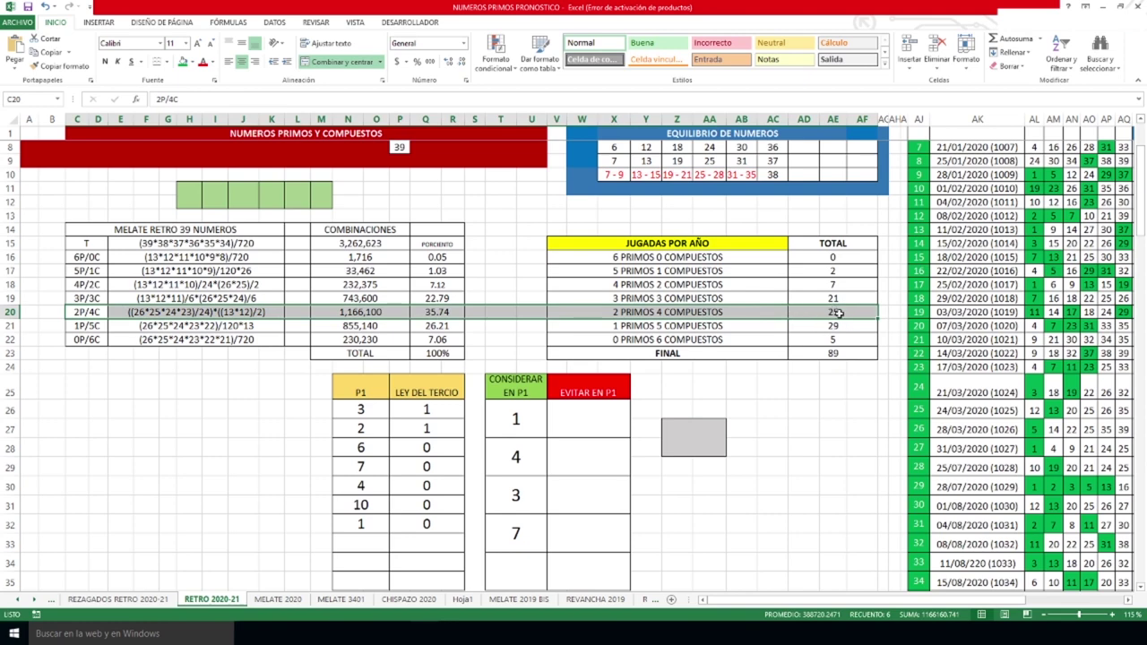
left_click(448, 311)
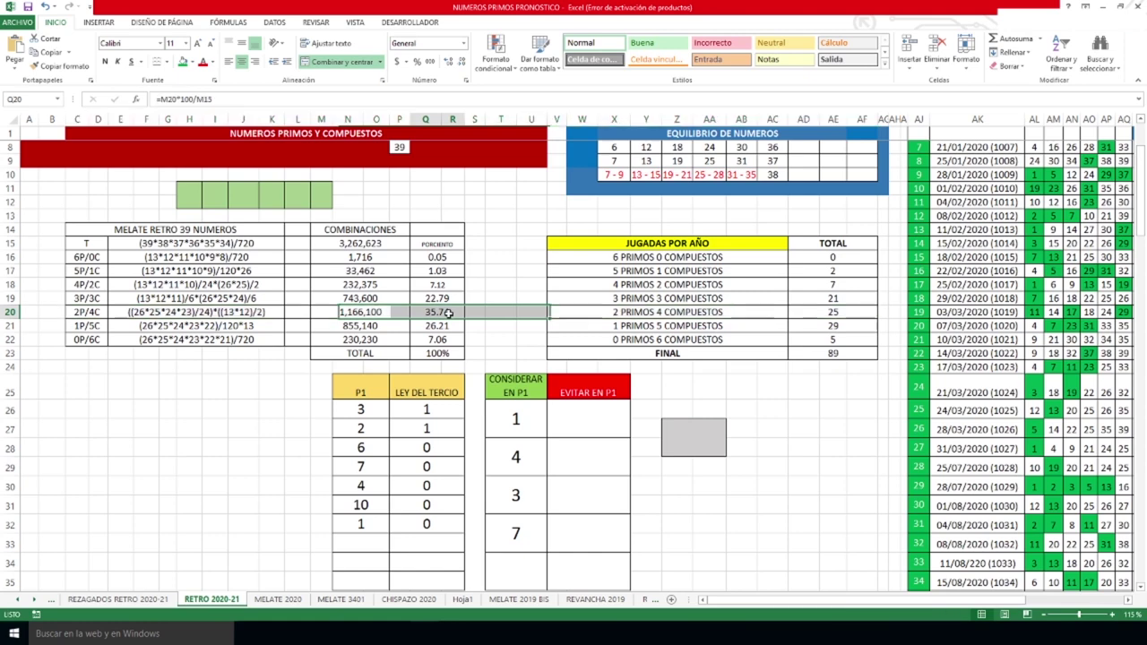
left_click(833, 315)
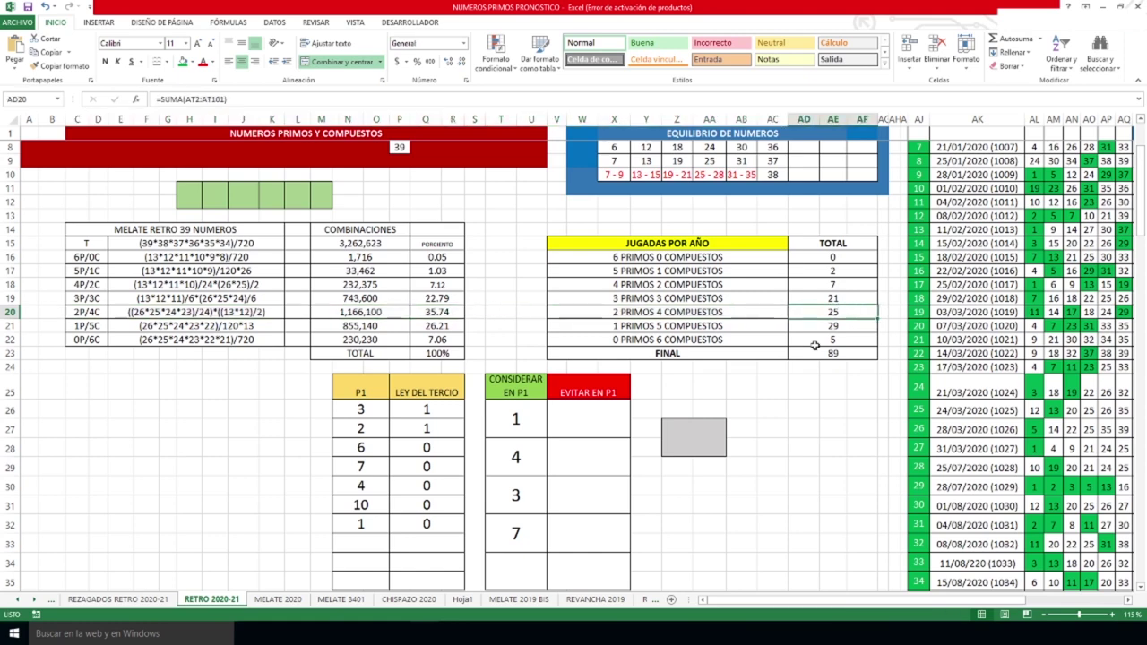
left_click(435, 312)
left_click(834, 327)
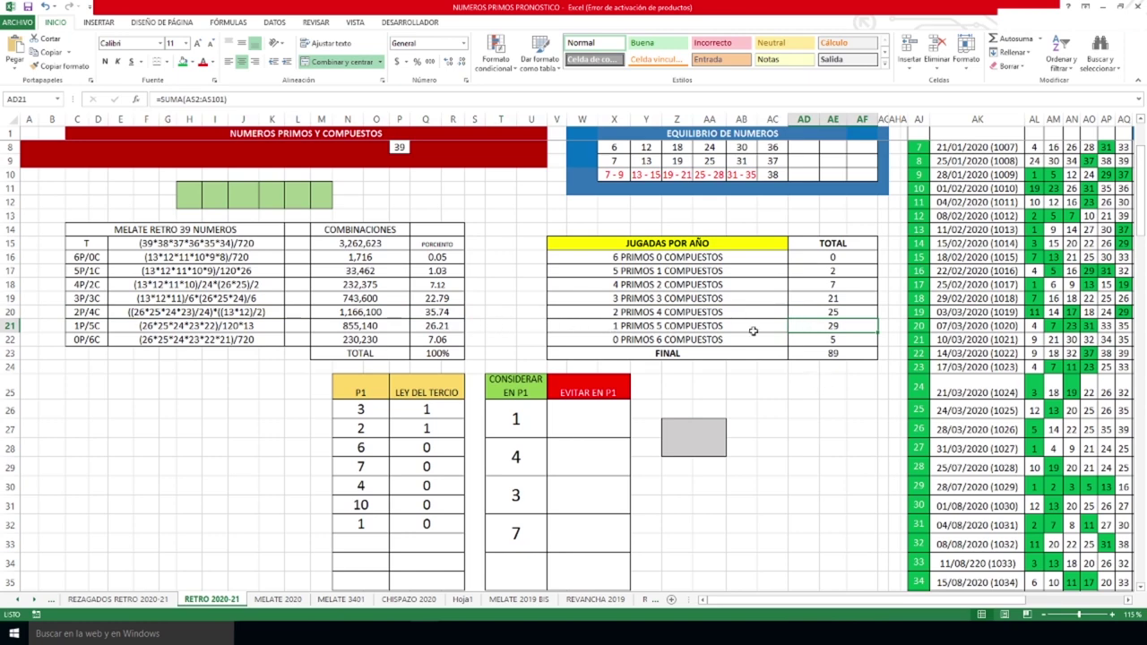
left_click(851, 313)
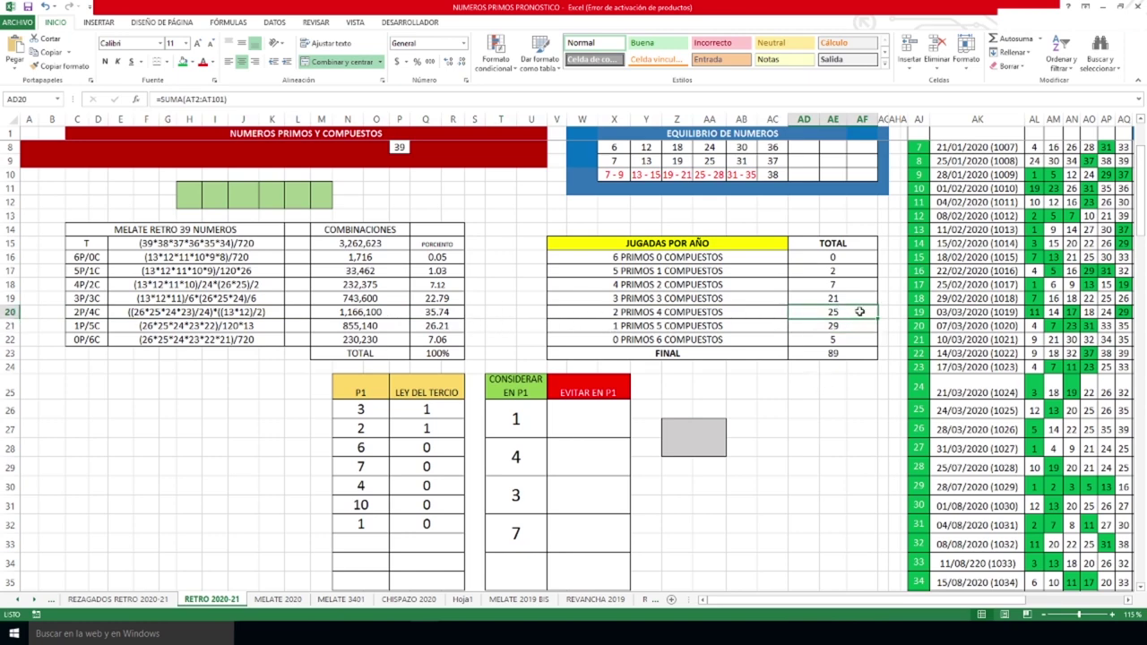
left_click(451, 312)
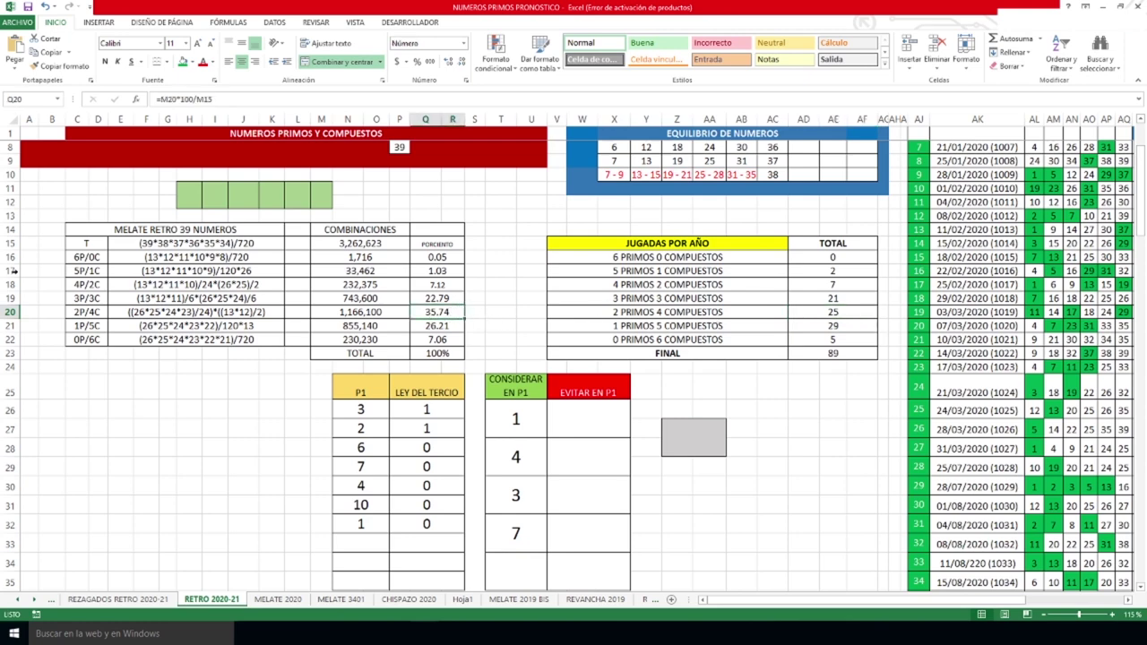
left_click(5, 311)
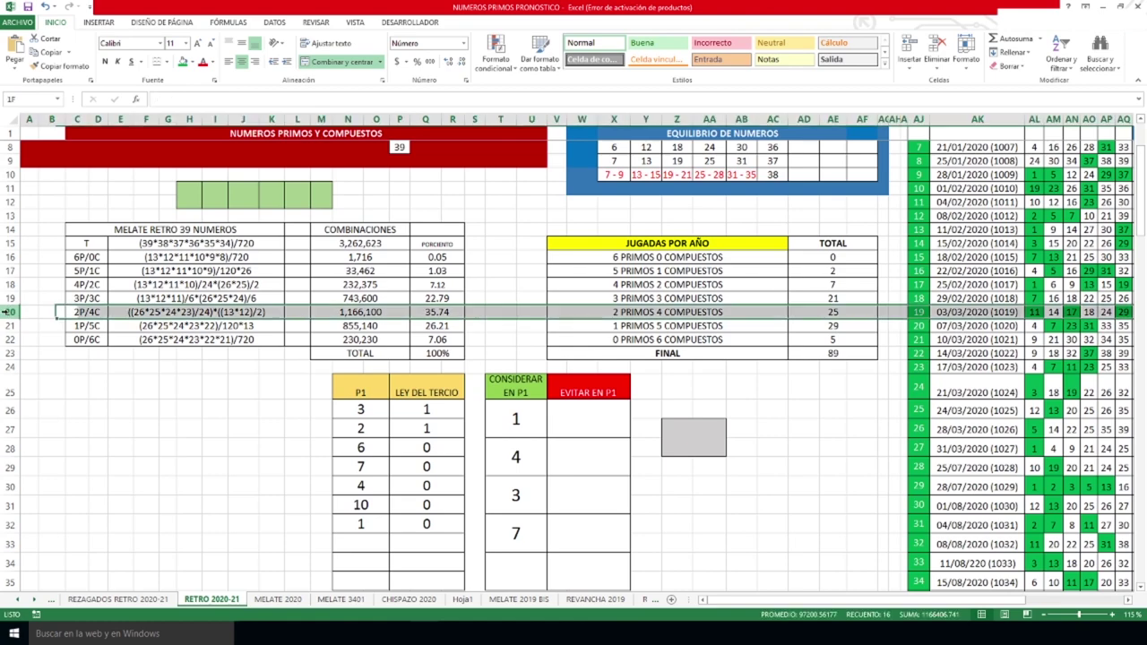
left_click(832, 312)
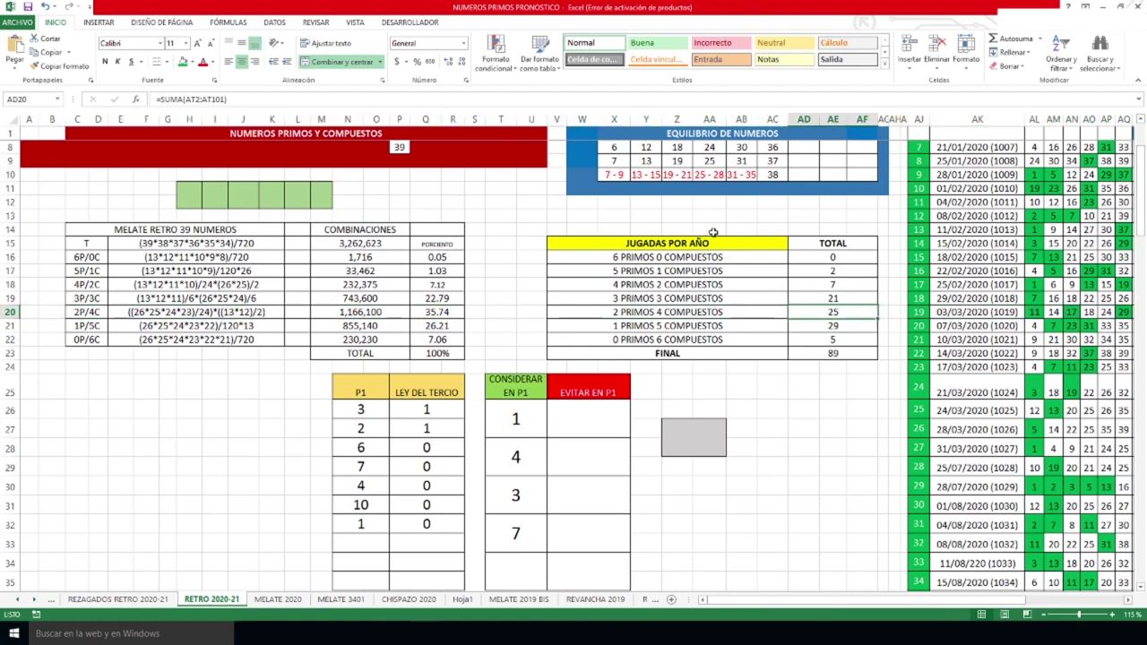
- Review the numbers 1, 4, 3 and 7 under CONSIDERAR EN P1 and the EVITAR EN P1 column beside them
scroll(712, 232, "down", 2)
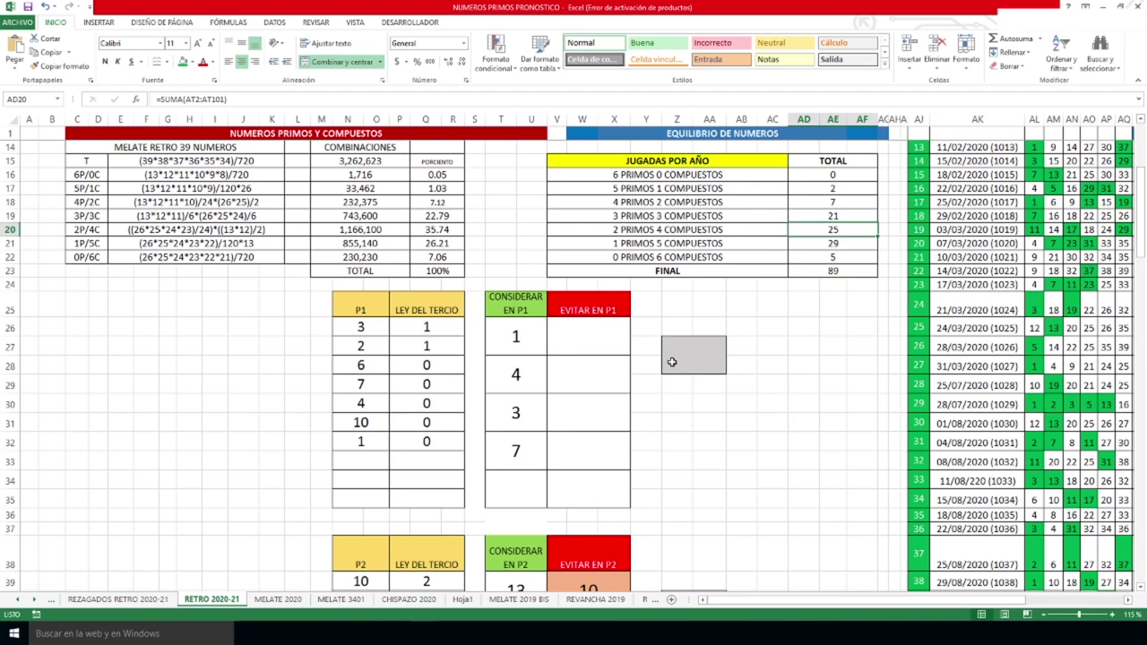
left_click(517, 339)
left_click(515, 375)
left_click(517, 414)
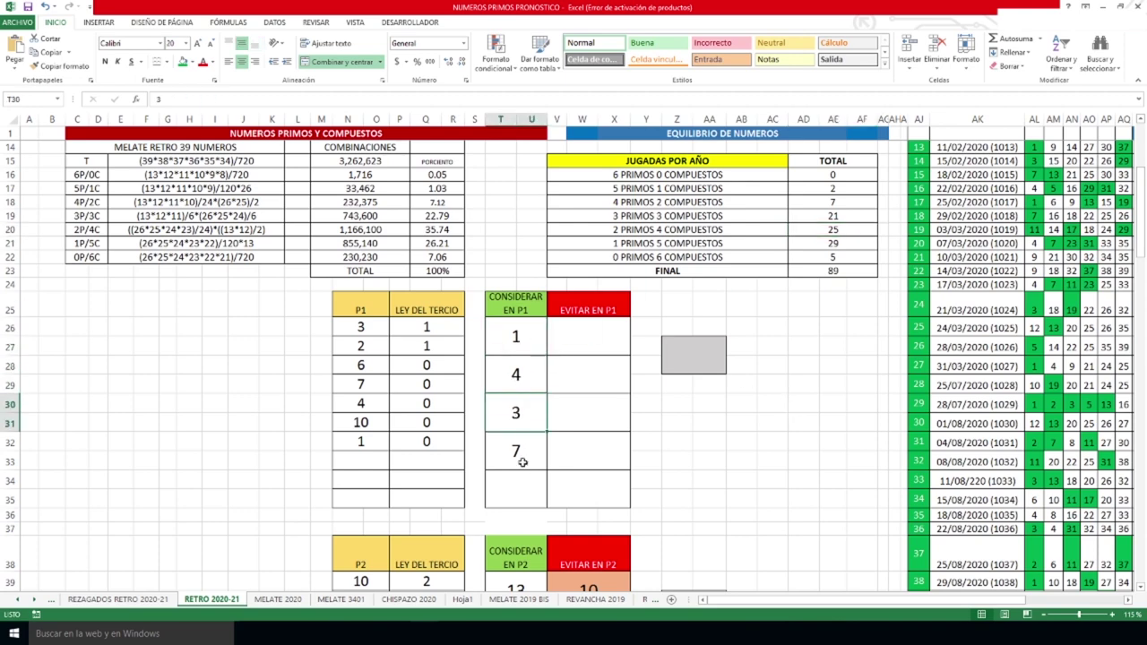
left_click(520, 456)
left_click_drag(601, 336, 580, 455)
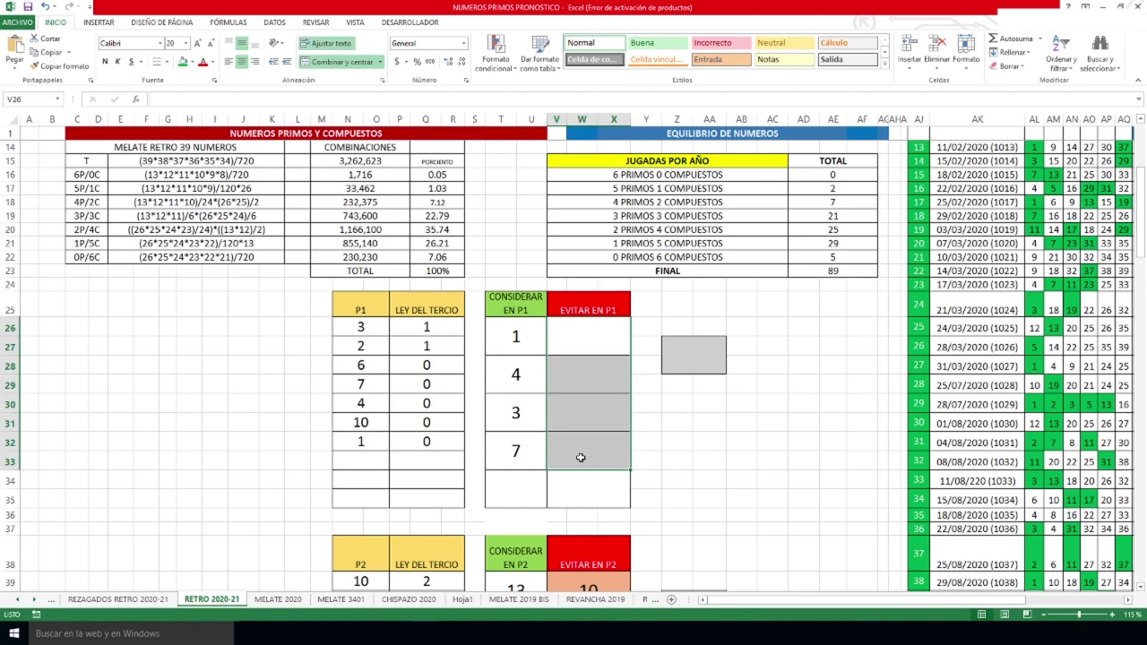
- Compare the CONSIDERAR EN P1 numbers with the P1 LEY DEL TERCIO table
left_click_drag(533, 347, 525, 454)
left_click_drag(364, 327, 426, 440)
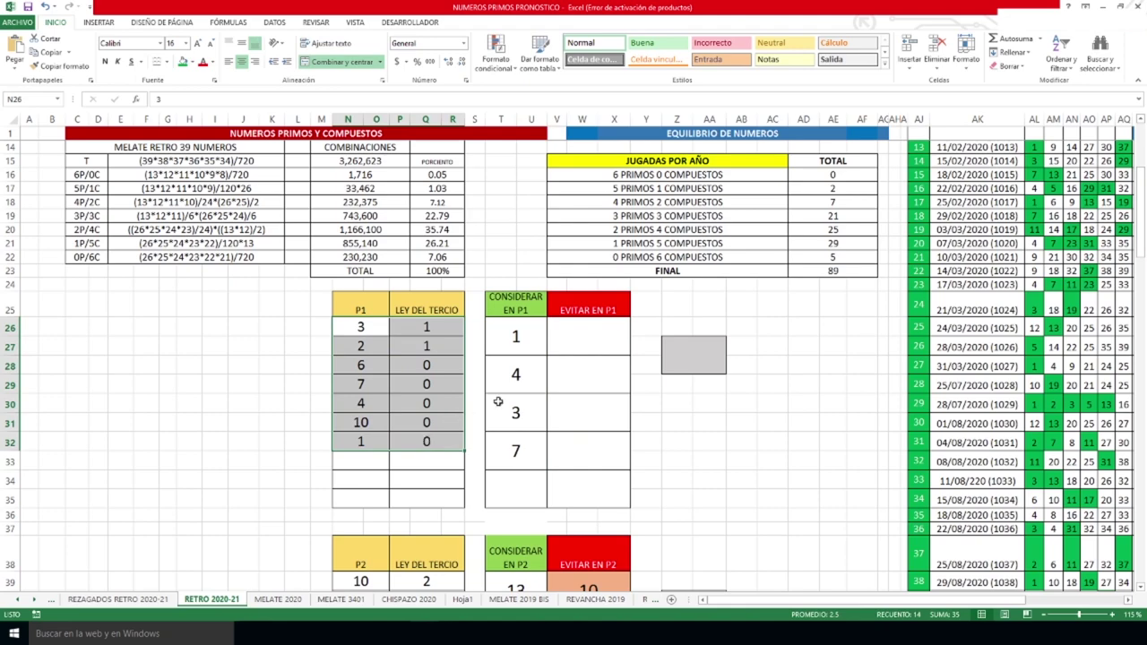
- Review 13, 14, 19, 6, 5 and 9 under CONSIDERAR EN P2 and the 10 under EVITAR EN P2
scroll(739, 303, "down", 6)
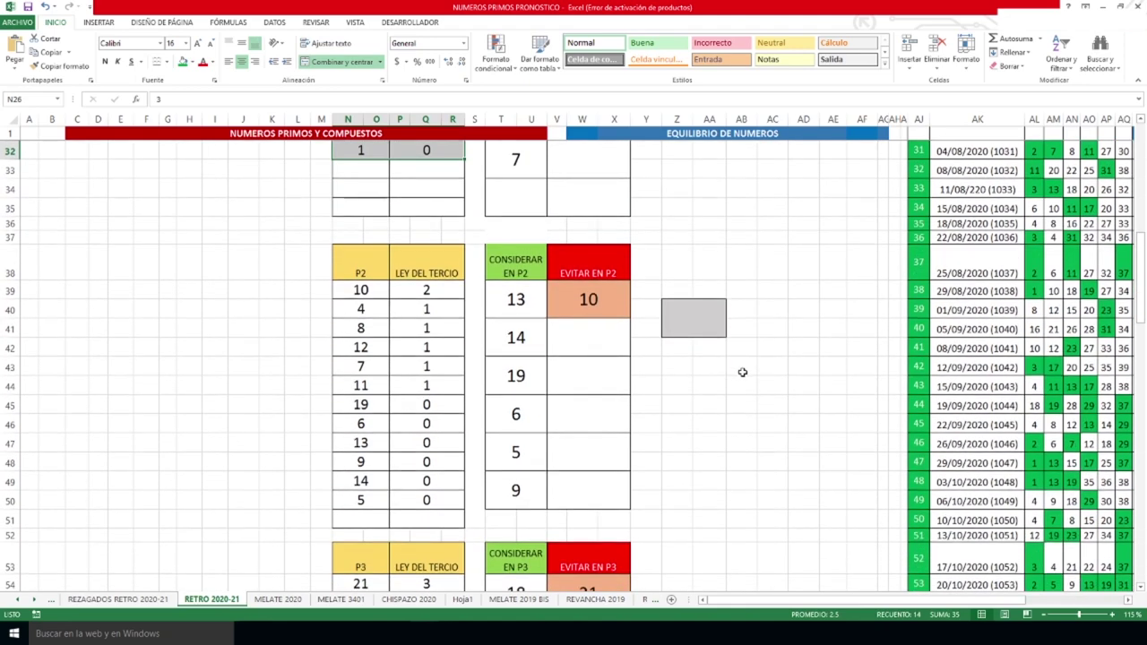
left_click(525, 302)
left_click(524, 337)
left_click(528, 377)
left_click(525, 414)
left_click(518, 453)
left_click(518, 493)
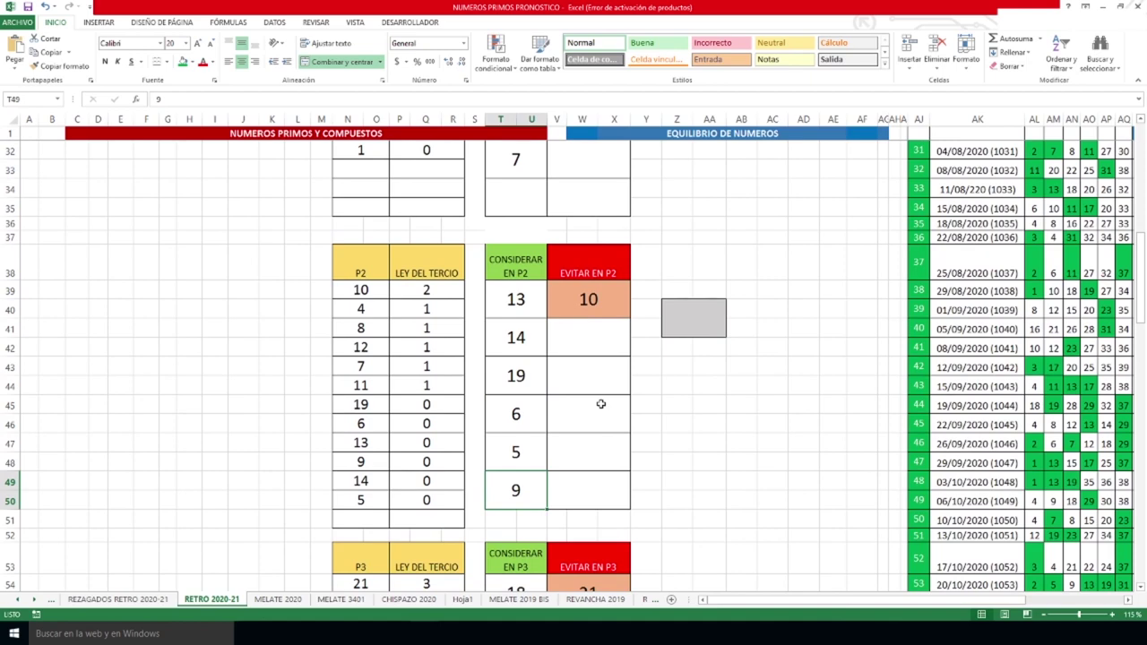
left_click(588, 301)
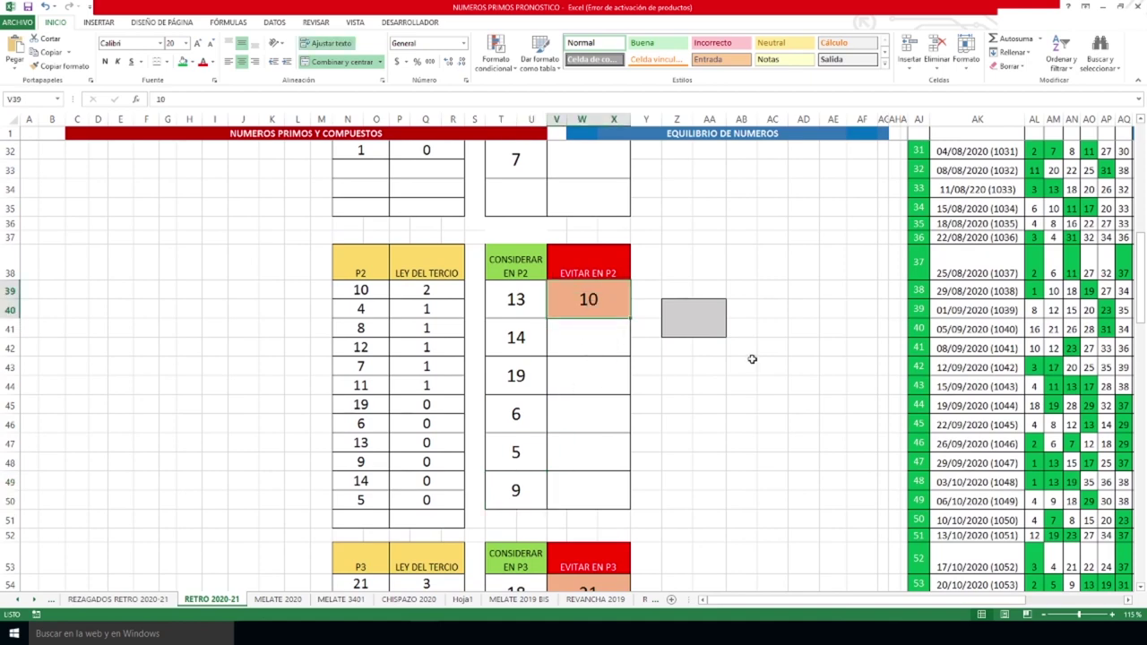
- Review the numbers 18, 17, 13, 27, 9, 26, 14 and 20 under CONSIDERAR EN P3
scroll(752, 359, "down", 3)
scroll(751, 359, "down", 3)
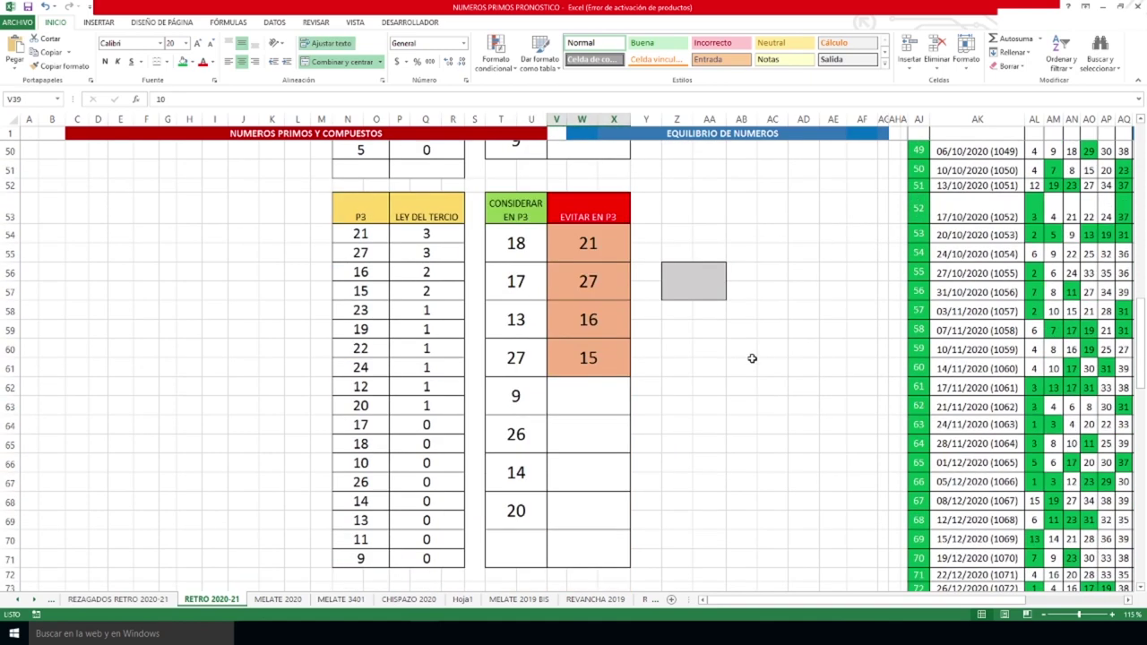
left_click(516, 247)
left_click(516, 287)
left_click(511, 328)
left_click(514, 349)
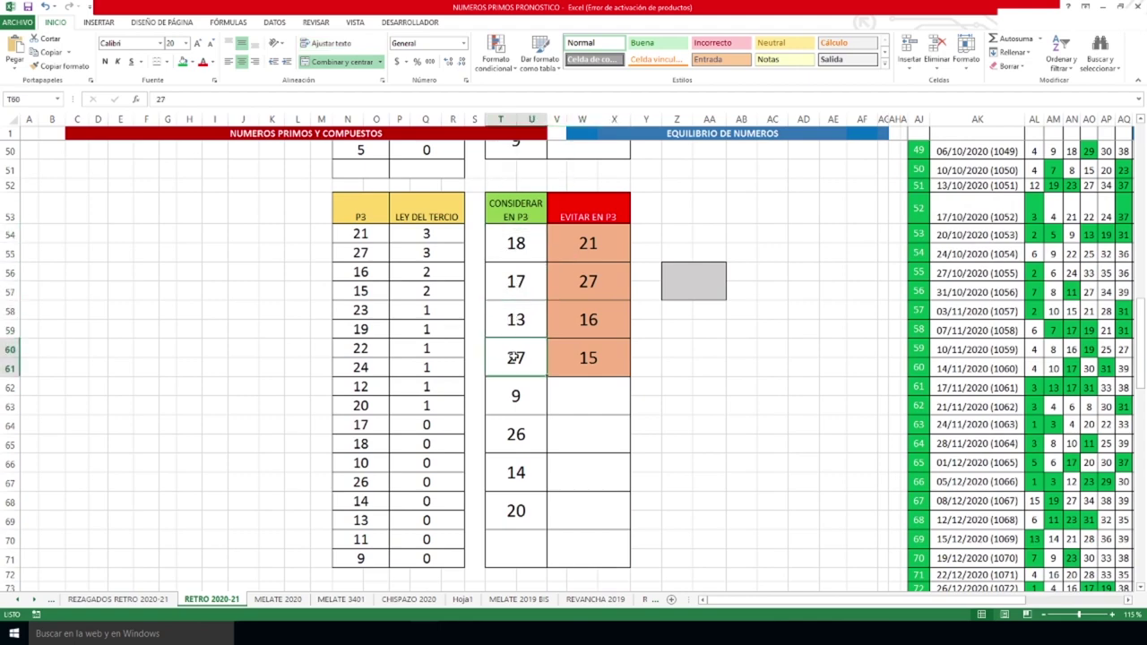
left_click(523, 403)
left_click(522, 443)
left_click(522, 472)
left_click(527, 513)
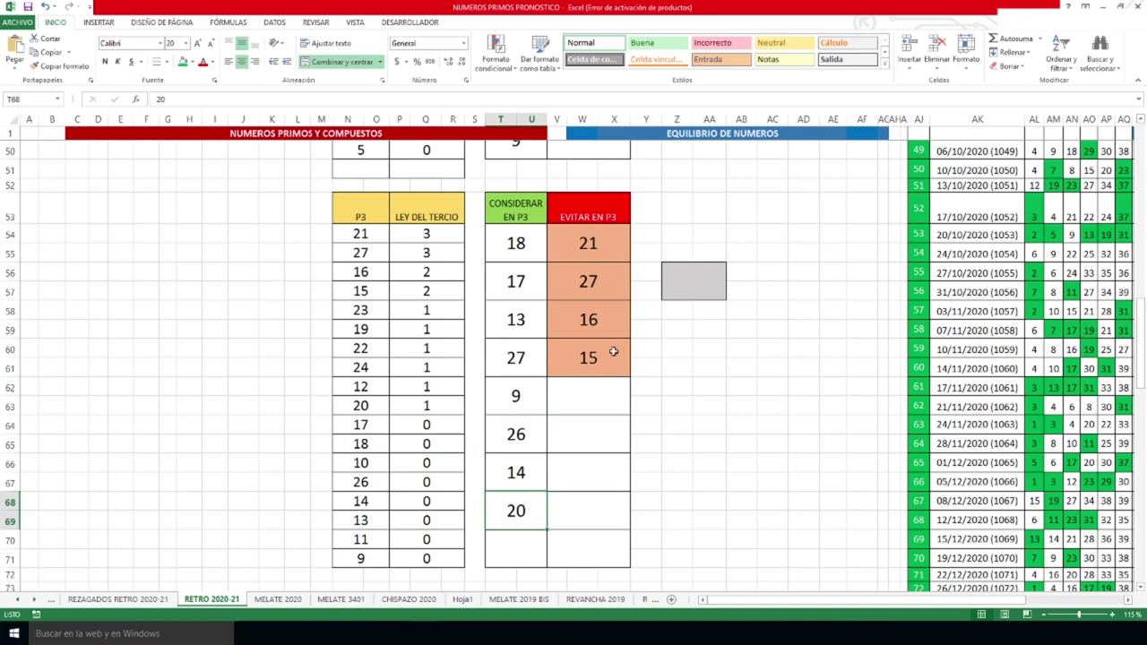
- Check the EVITAR EN P3 numbers against the rows for 21, 27, 16 and 15 in the P3 LEY DEL TERCIO table
left_click(593, 278)
left_click(590, 336)
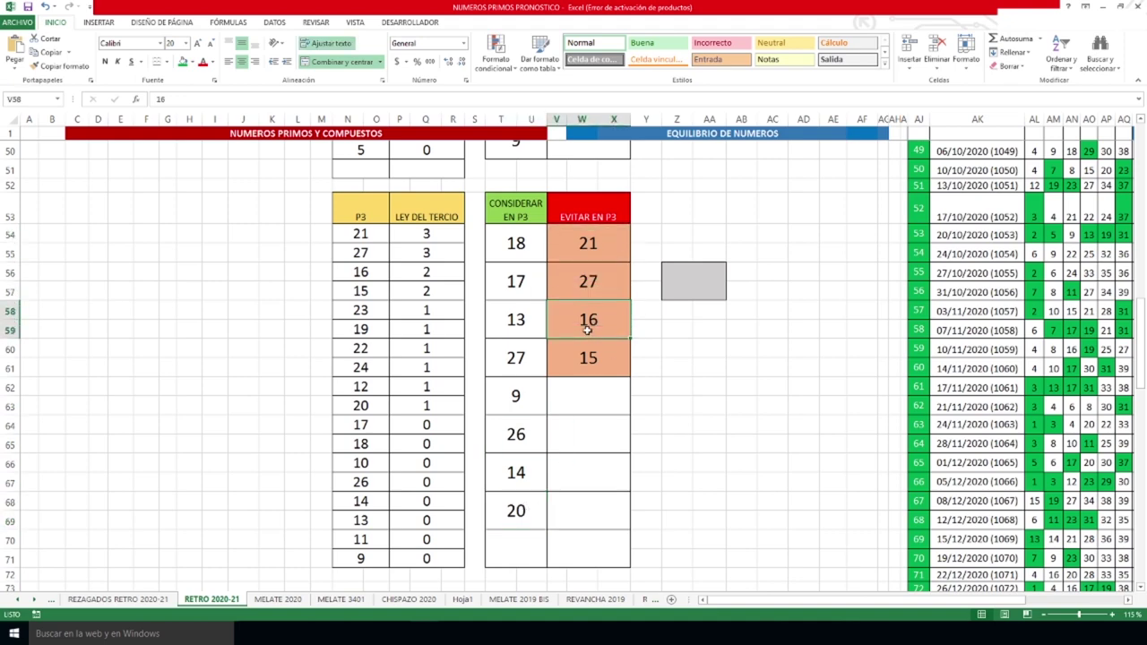
left_click(592, 363)
left_click_drag(358, 235, 422, 292)
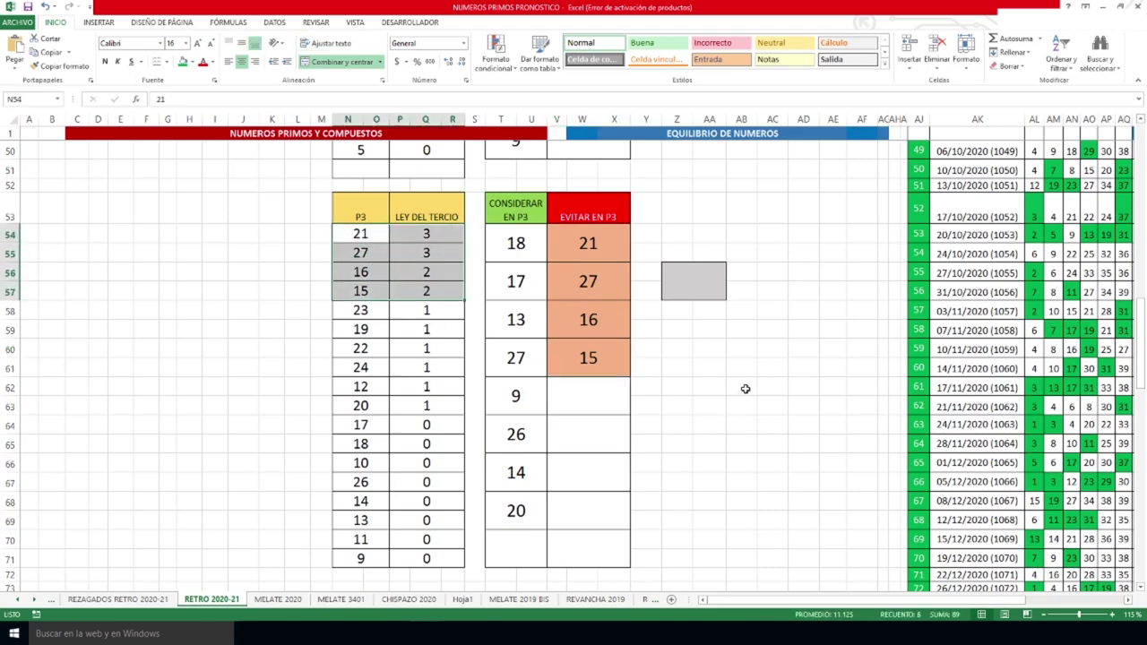
- Review 17, 22, 21 and 37 under CONSIDERAR EN P4 and 25, 23, 20 and 31 under EVITAR EN P4
scroll(745, 387, "down", 6)
scroll(746, 385, "down", 1)
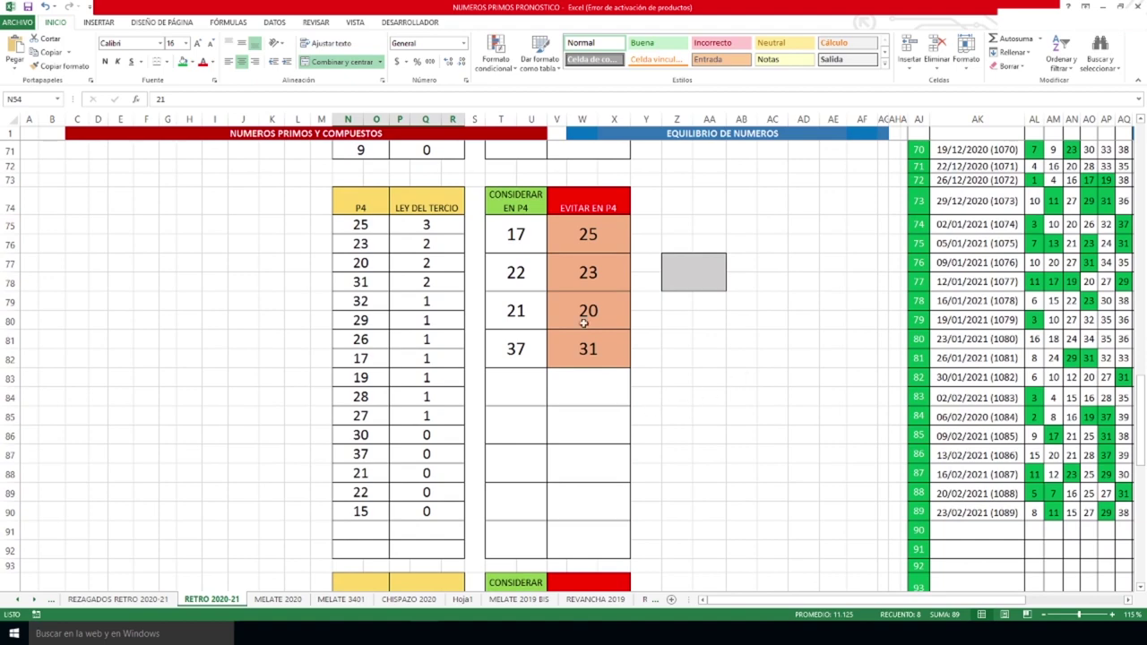
left_click(517, 236)
left_click(520, 271)
left_click(527, 310)
left_click(516, 349)
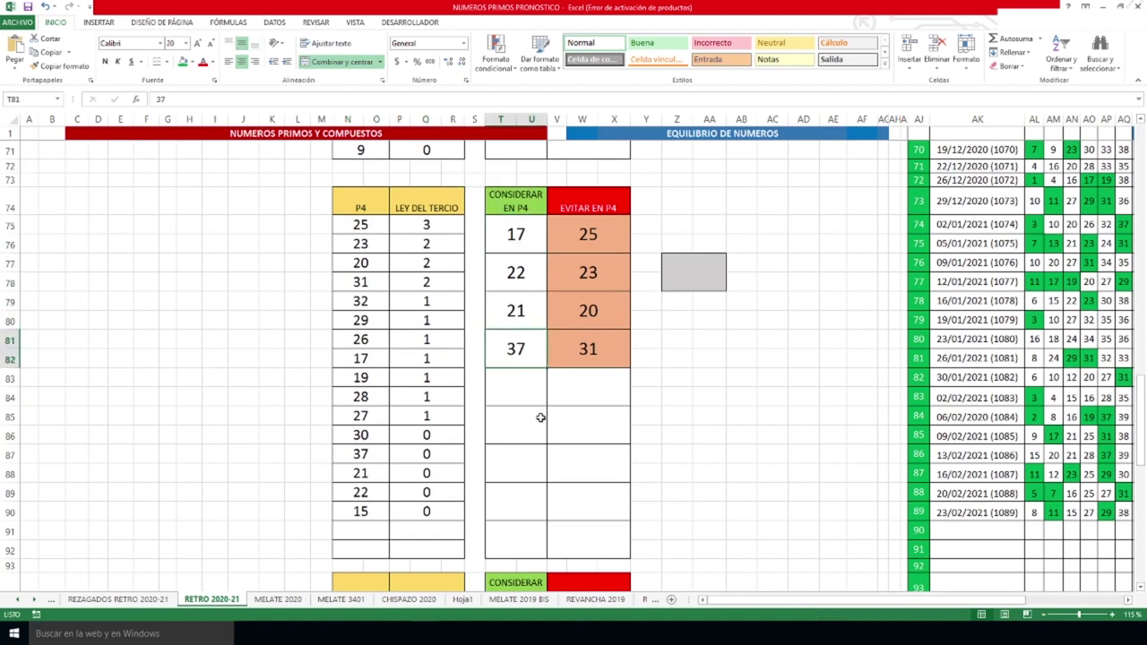
left_click(594, 236)
left_click(592, 274)
left_click(594, 310)
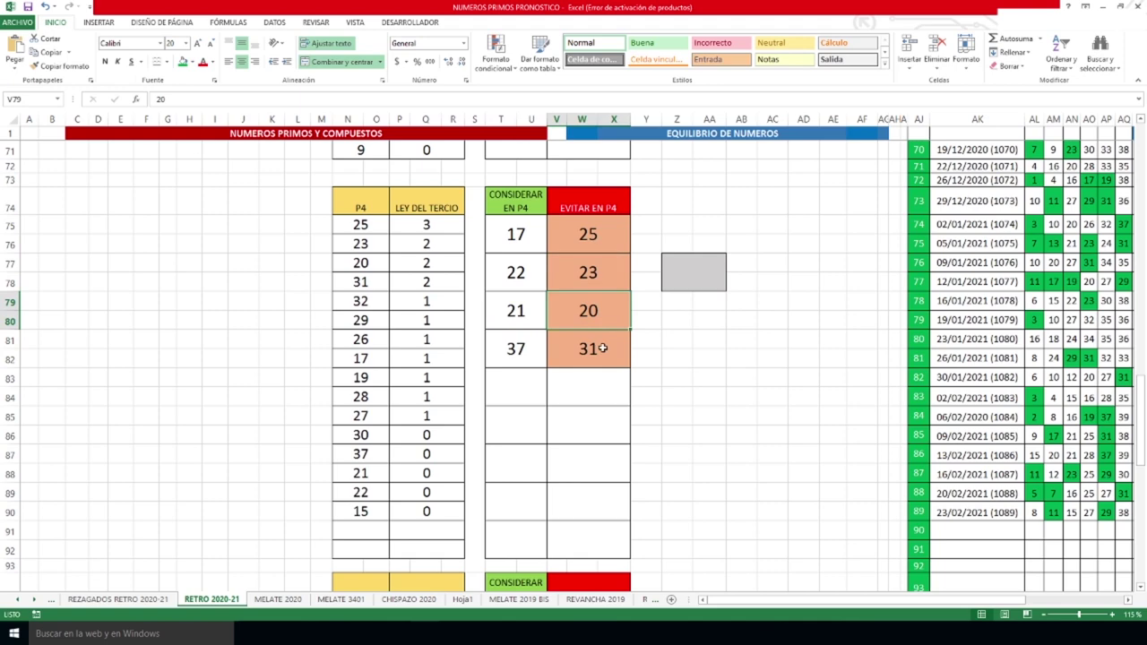
left_click(603, 349)
- Review 26, 33, 25, 34, 24, 32 and 38 under CONSIDERAR EN P5 and 27, 35 and 29 under EVITAR EN P5
scroll(670, 359, "down", 6)
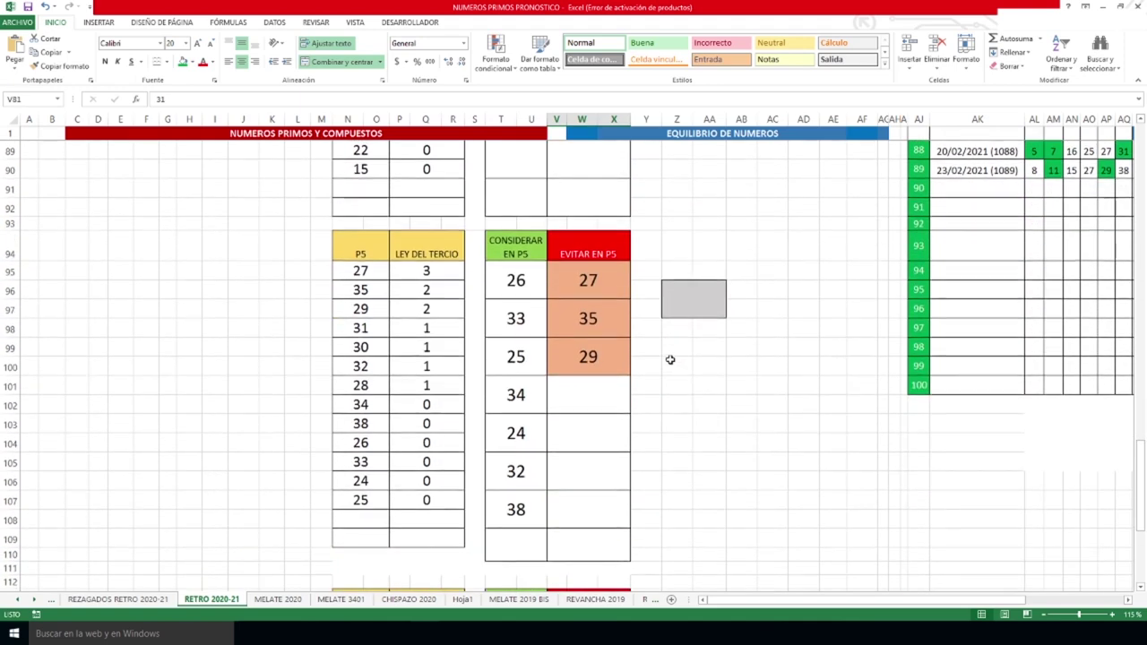
left_click(528, 293)
left_click(519, 318)
left_click(522, 354)
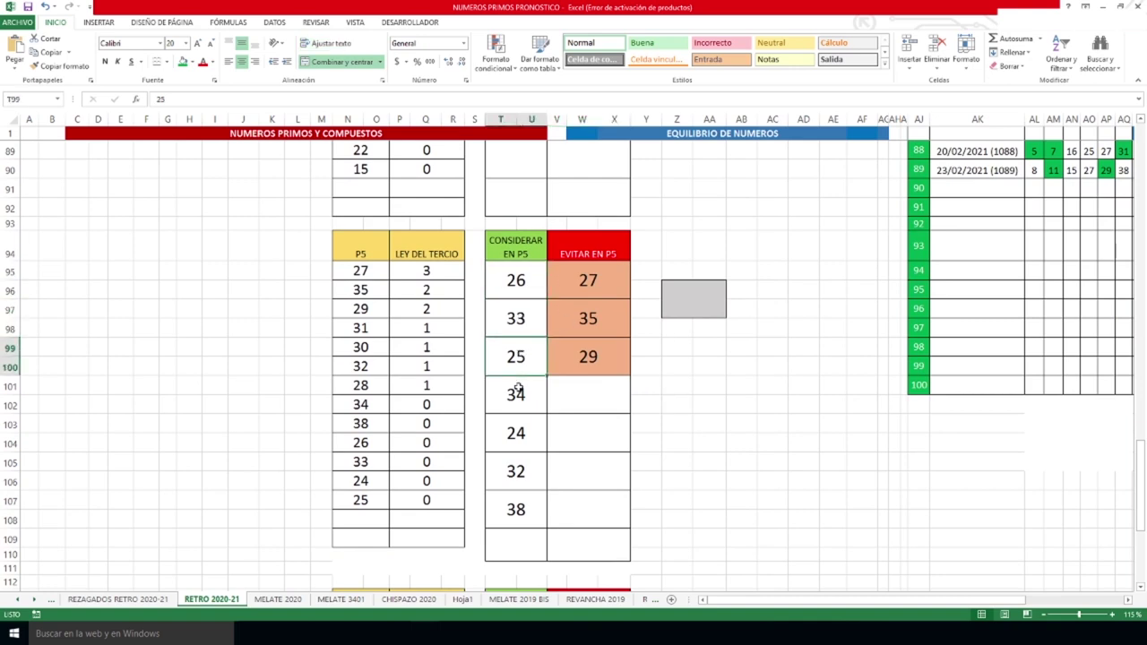
left_click(519, 392)
left_click(519, 432)
left_click(517, 469)
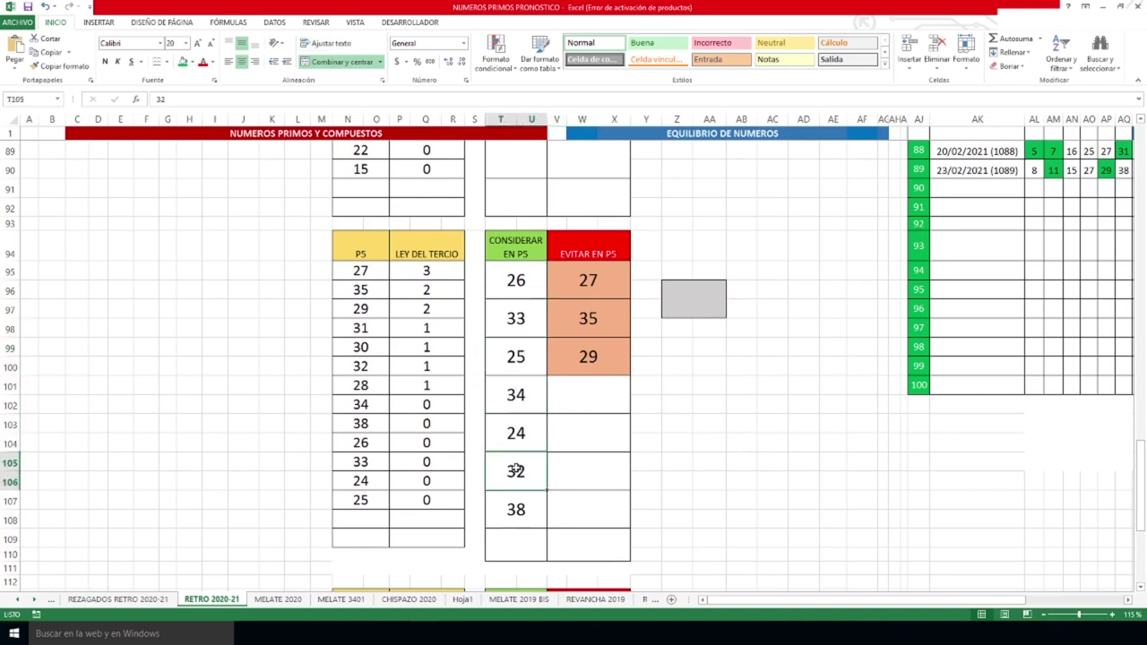
left_click(523, 508)
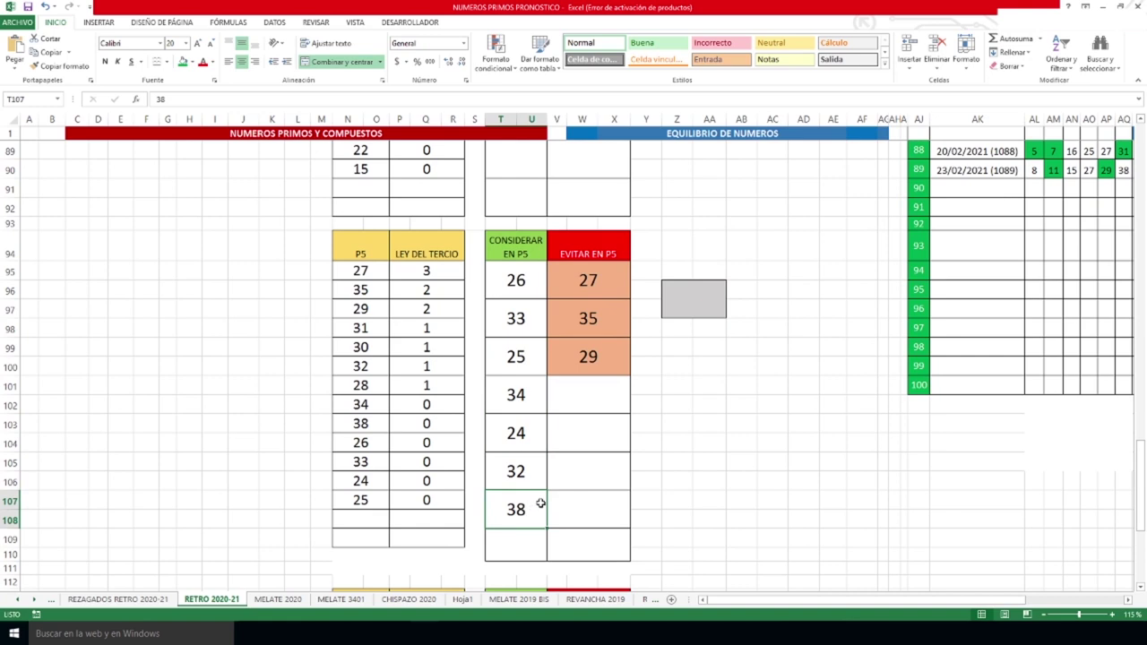
left_click(596, 277)
left_click(599, 310)
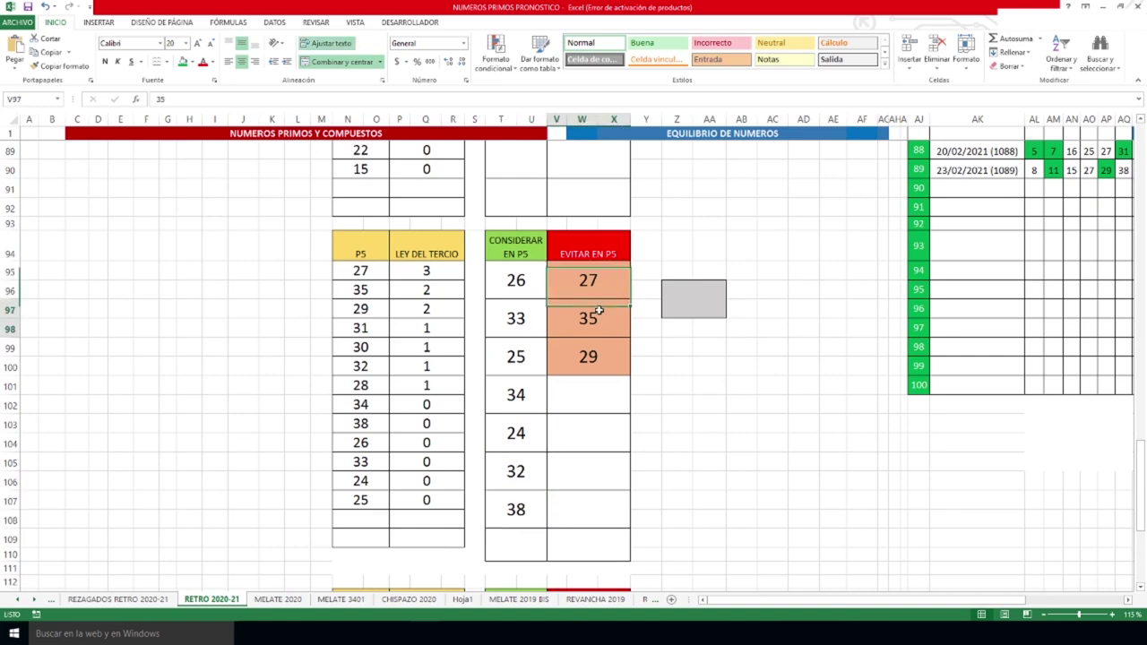
left_click(592, 363)
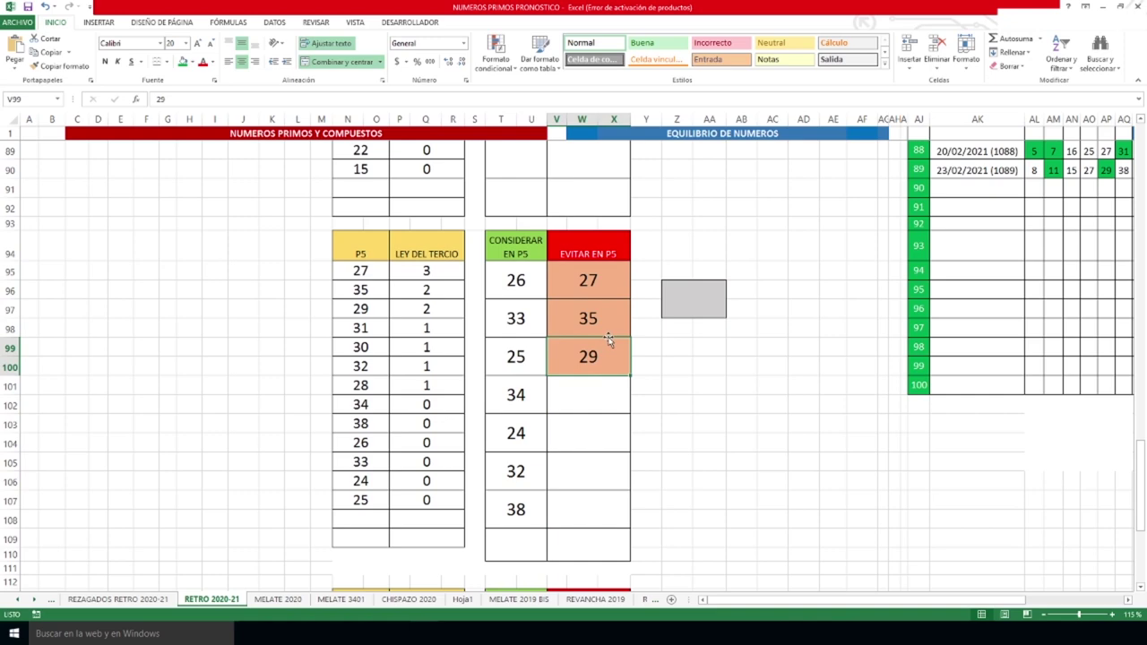
- Review the 37 under CONSIDERAR EN P6 and the numbers 39 and 31 under EVITAR EN P6
scroll(606, 338, "down", 5)
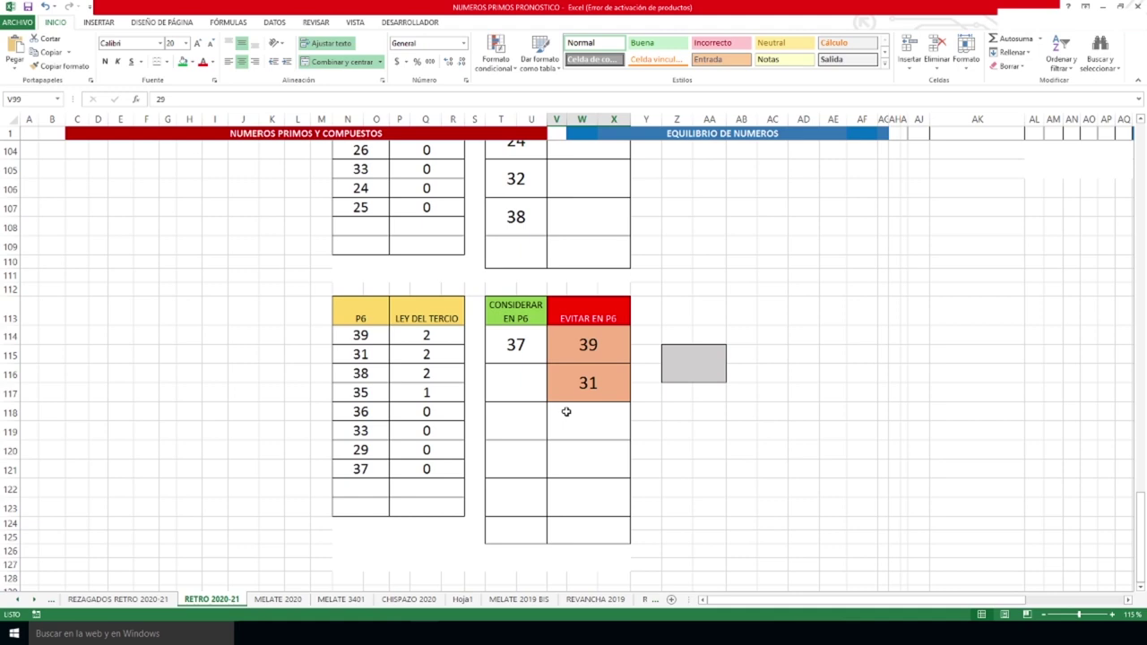
left_click(520, 346)
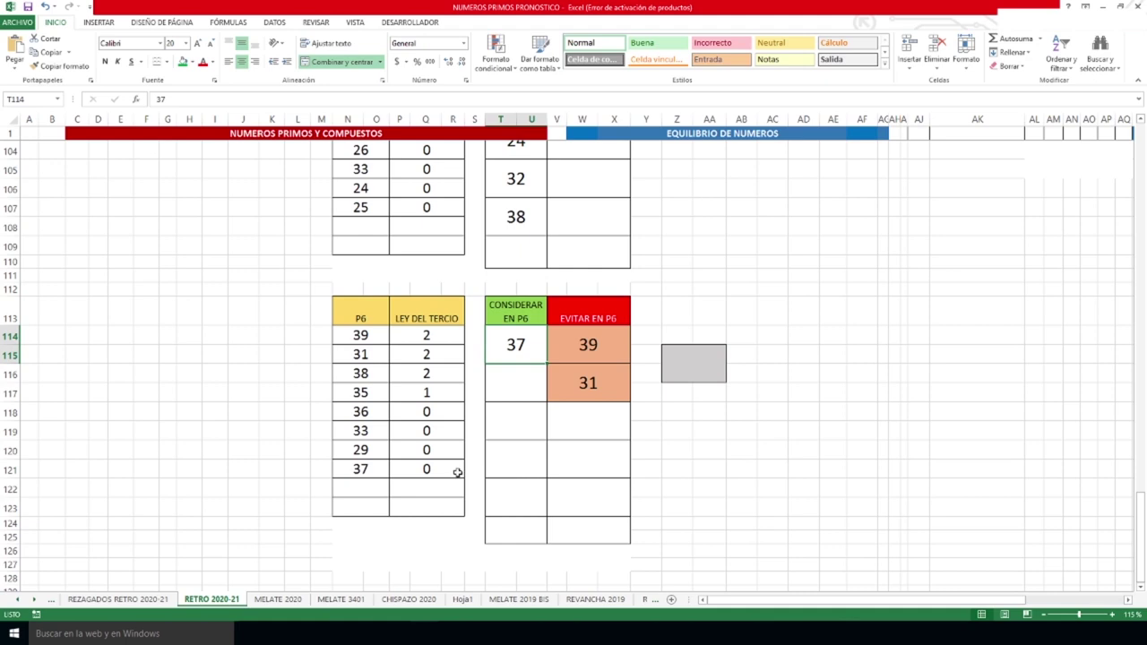
left_click(602, 349)
left_click(590, 386)
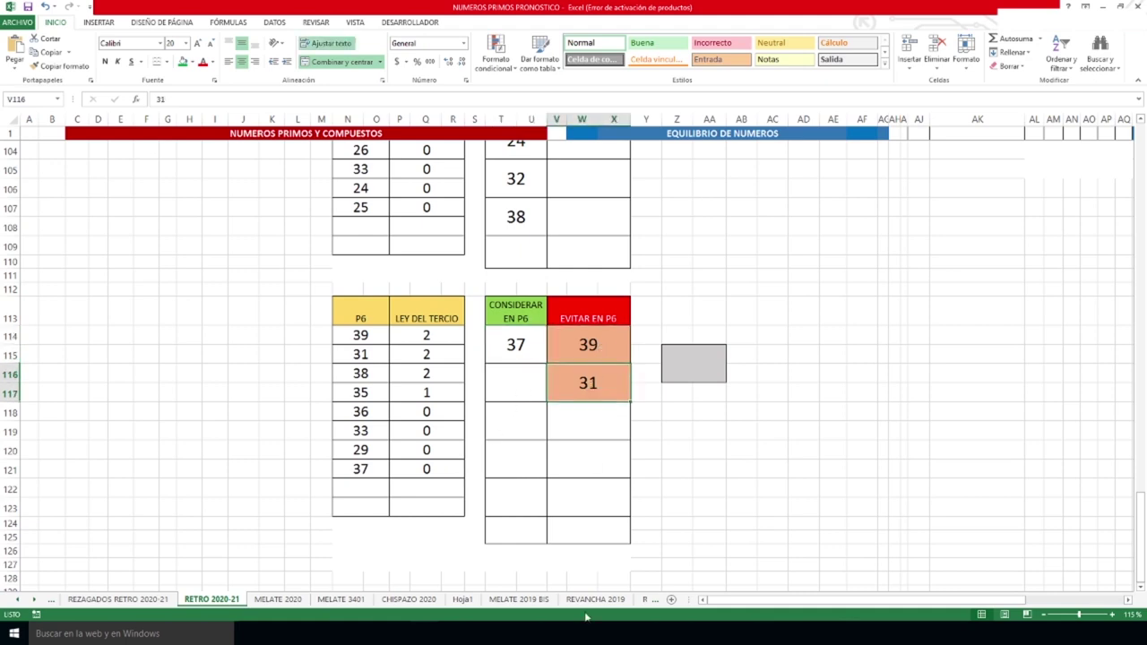
- Add 38 below 31 in the EVITAR EN P6 column and give its cell the same light orange fill
left_click_drag(369, 372, 452, 372)
left_click(594, 415)
type("38")
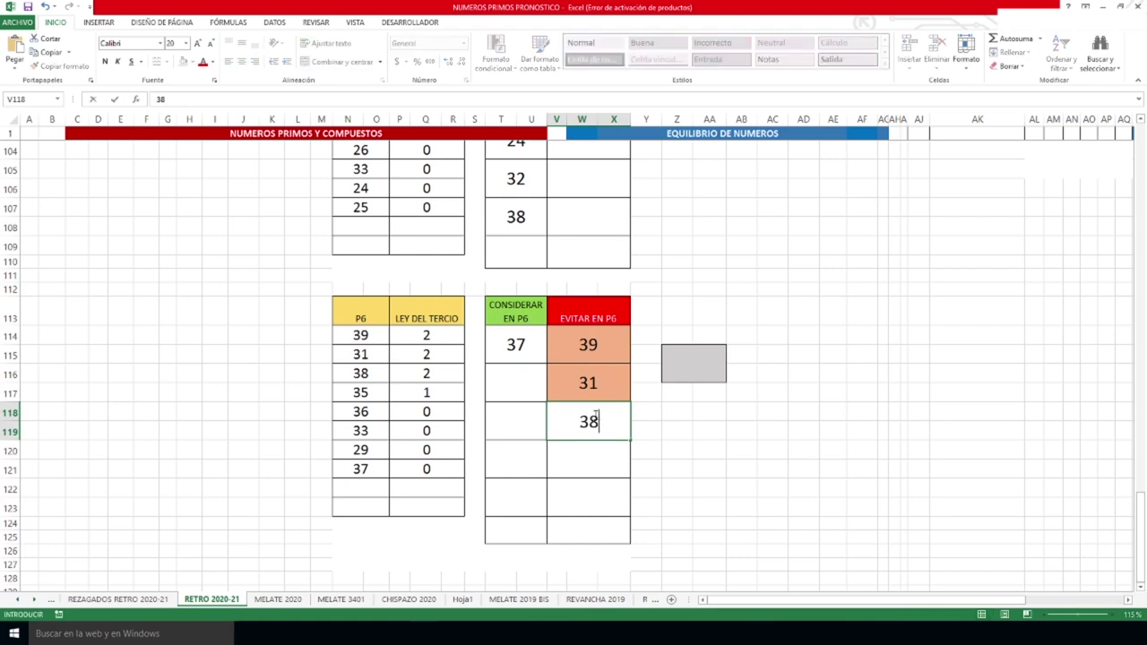
key("ctrl+Return")
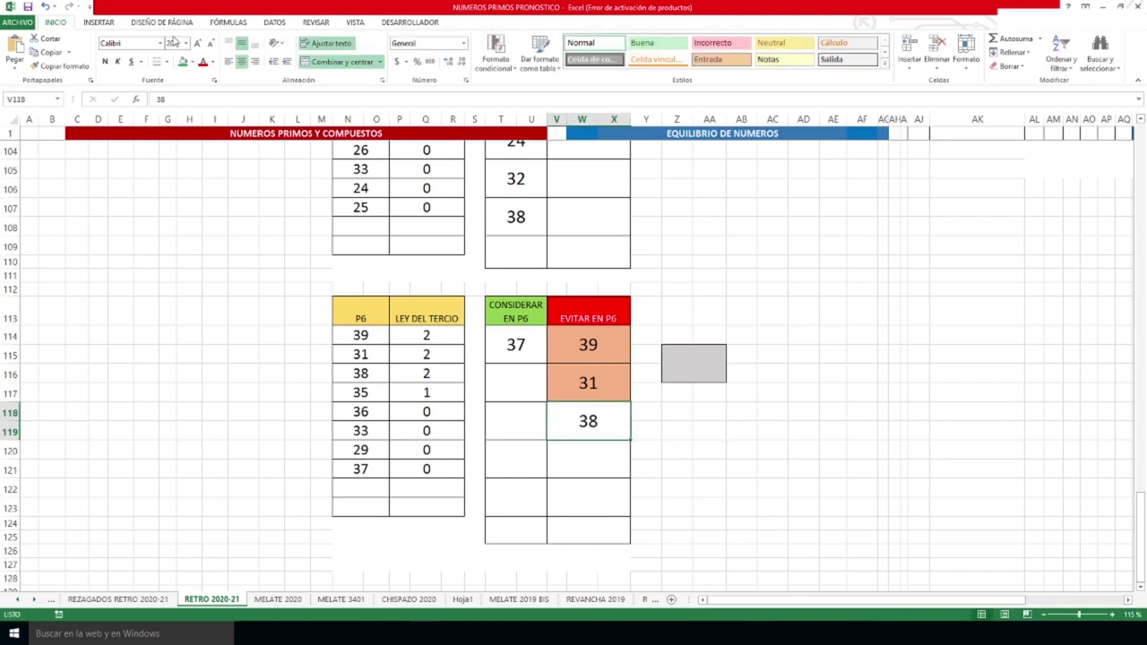
left_click(194, 63)
left_click(233, 114)
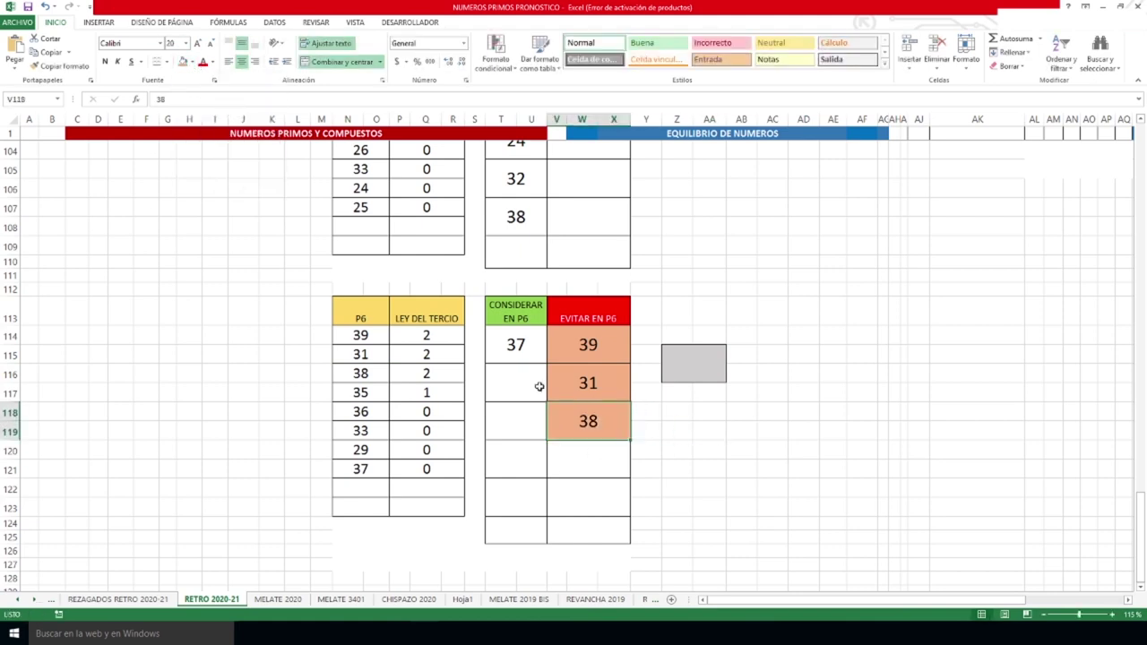
- Recheck 39, 31 and 38 to avoid in P6, the 37 to consider, and the P6 LEY DEL TERCIO rows from 35 to 37
left_click(603, 337)
left_click(608, 393)
left_click(592, 412)
left_click(523, 345)
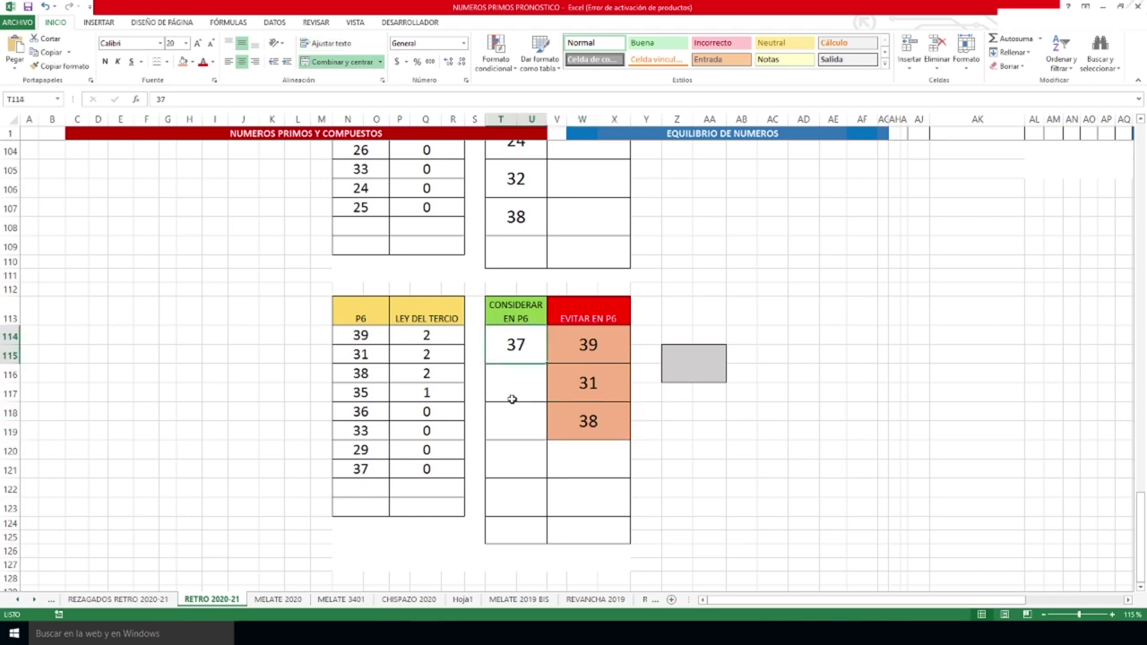
left_click_drag(359, 393, 427, 471)
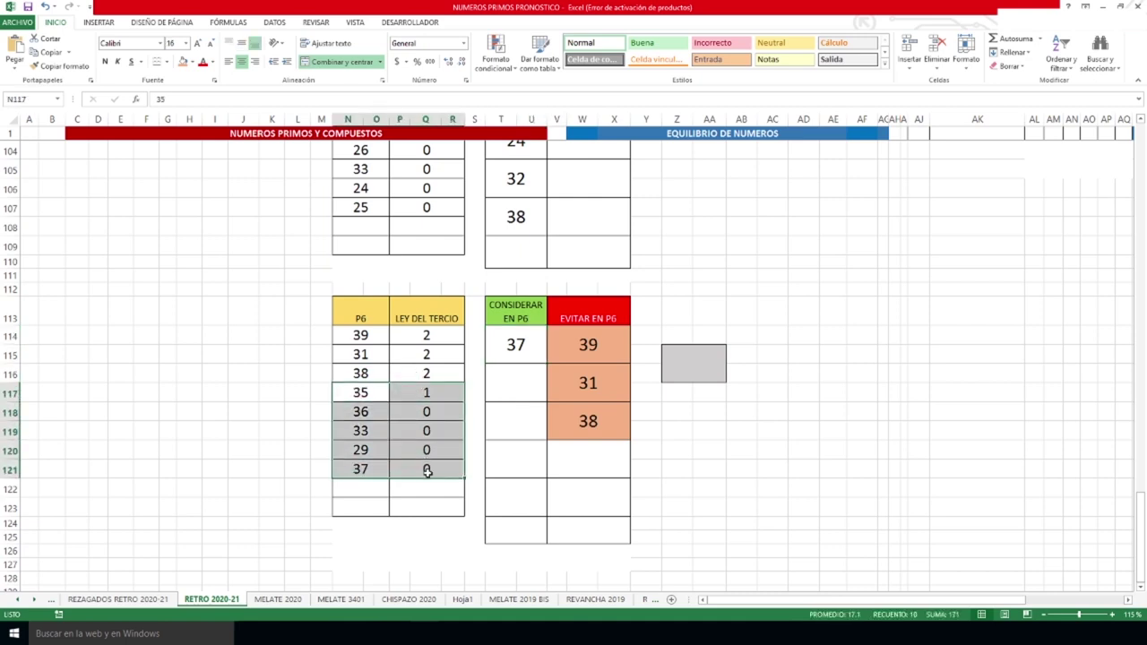
- Switch to the REZAGADOS RETRO 2020-21 sheet and review the NUMEROS CON MAYOR REZAGO POR POSICION table, including the 3 in P1
left_click(588, 358)
scroll(582, 471, "up", 16)
scroll(580, 473, "up", 18)
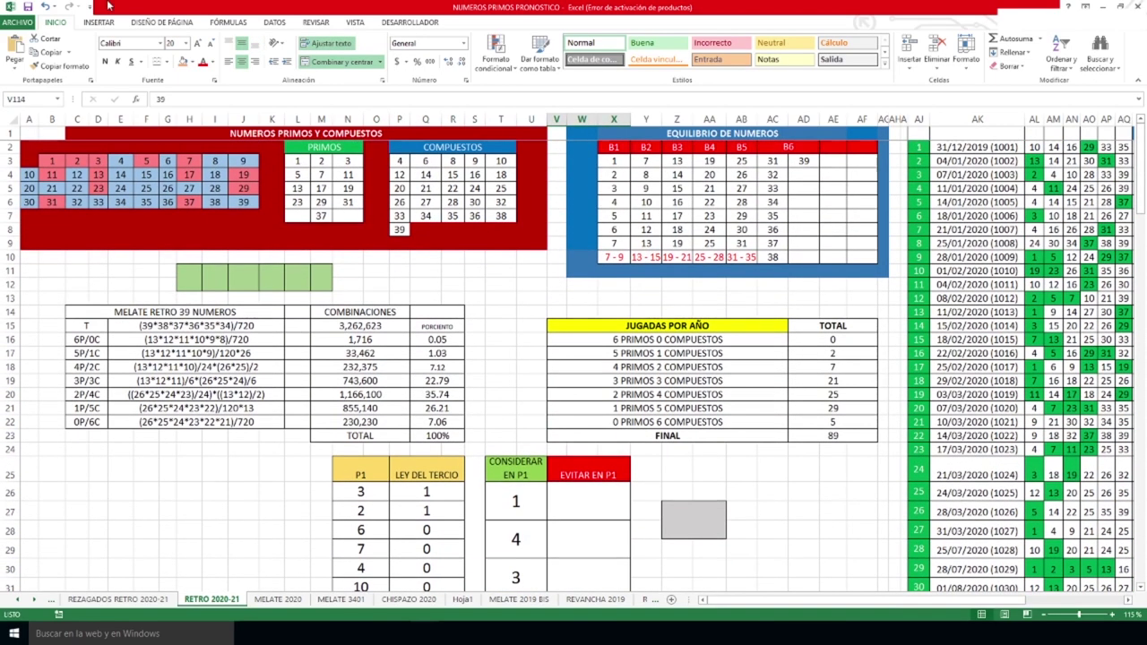
left_click(125, 600)
left_click_drag(975, 610, 885, 611)
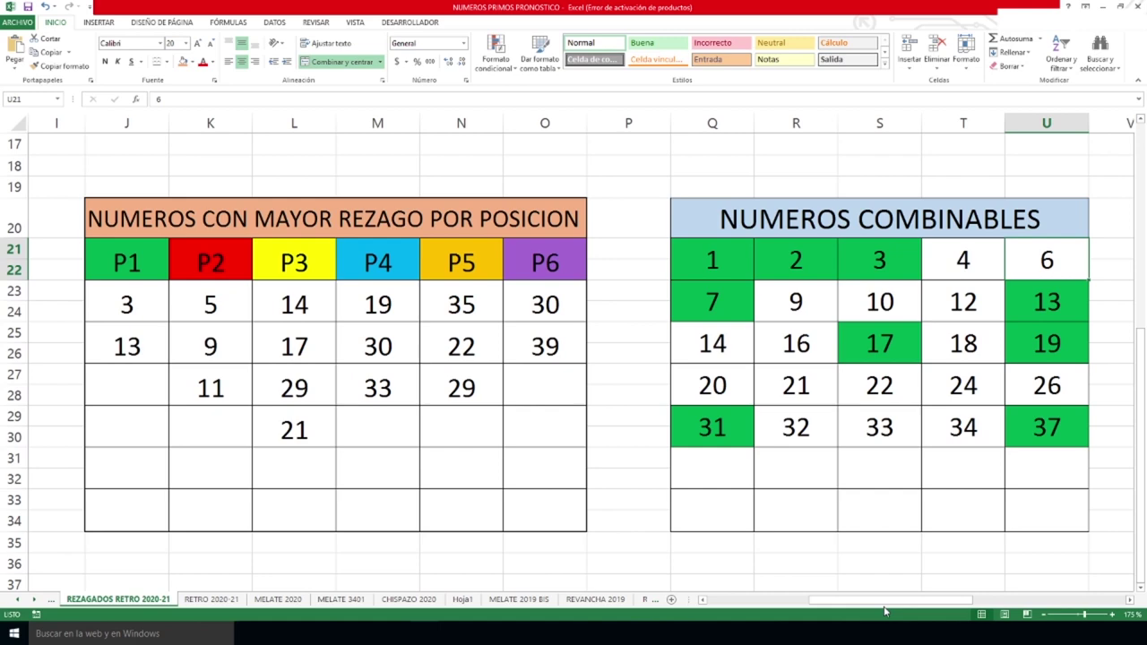
left_click_drag(152, 302, 545, 415)
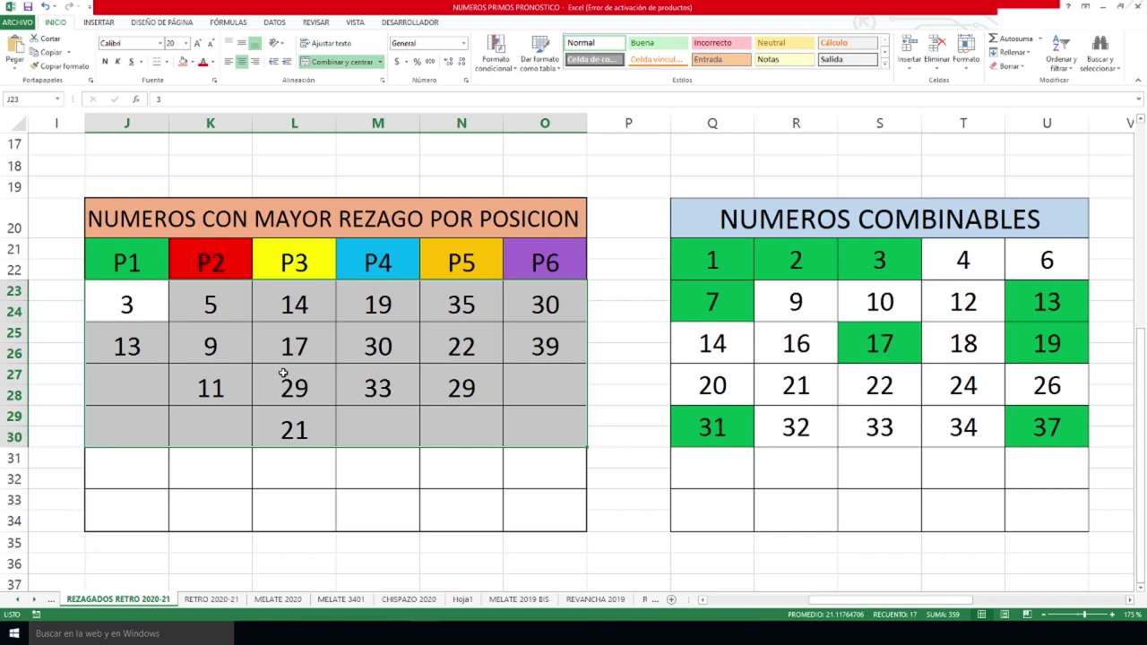
left_click(289, 235)
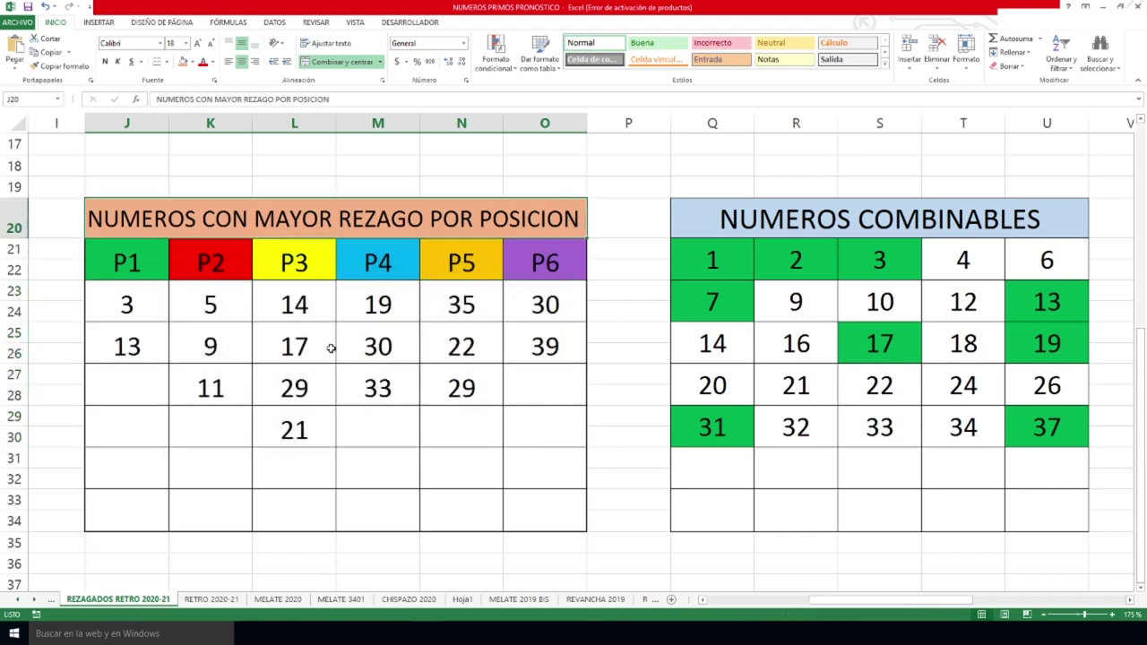
left_click_drag(139, 261, 135, 305)
- Review the NUMEROS COMBINABLES table beside the lagging-number table
left_click_drag(842, 606, 885, 605)
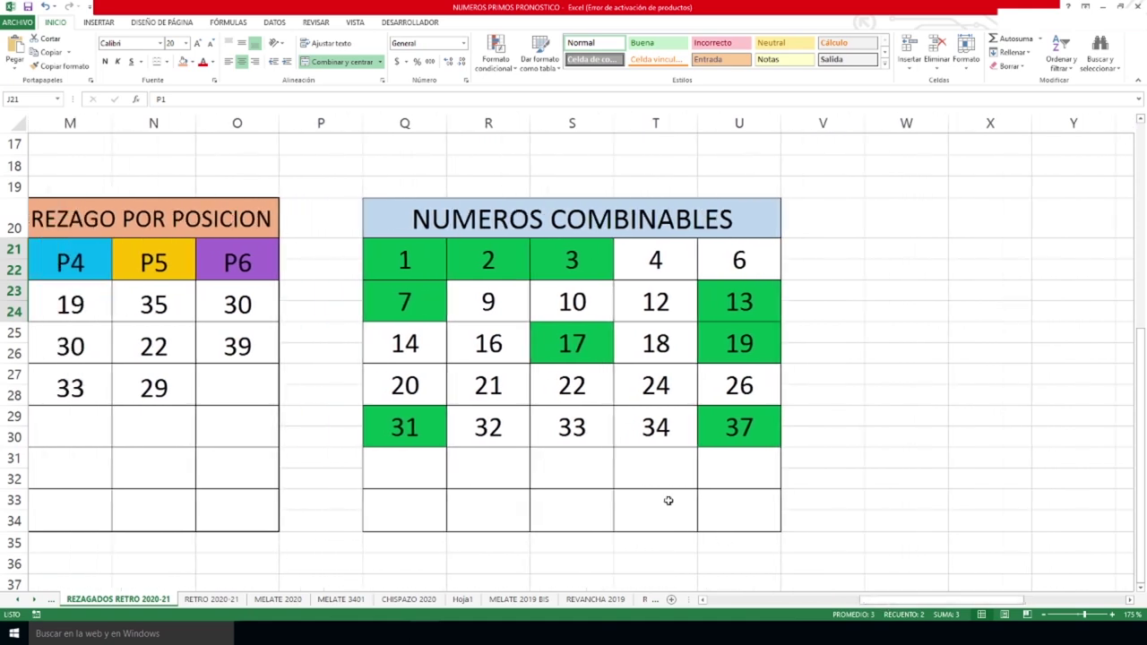
left_click(656, 452)
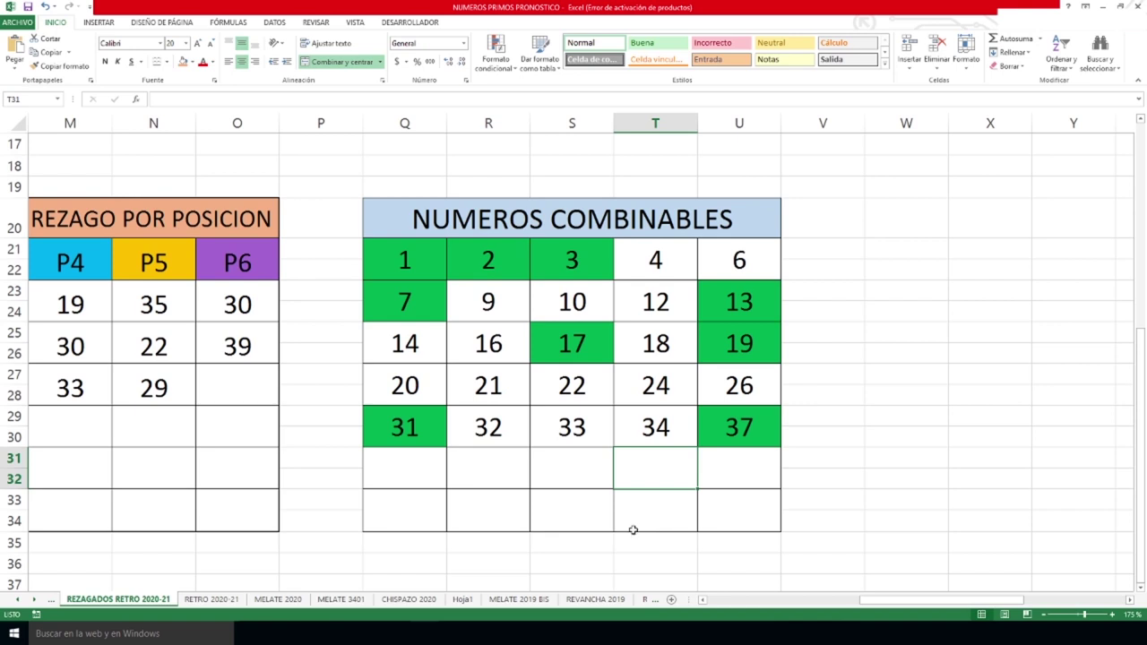
- Return to the RETRO 2020-21 sheet and review column B1 of the EQUILIBRIO DE NUMEROS table
left_click(213, 599)
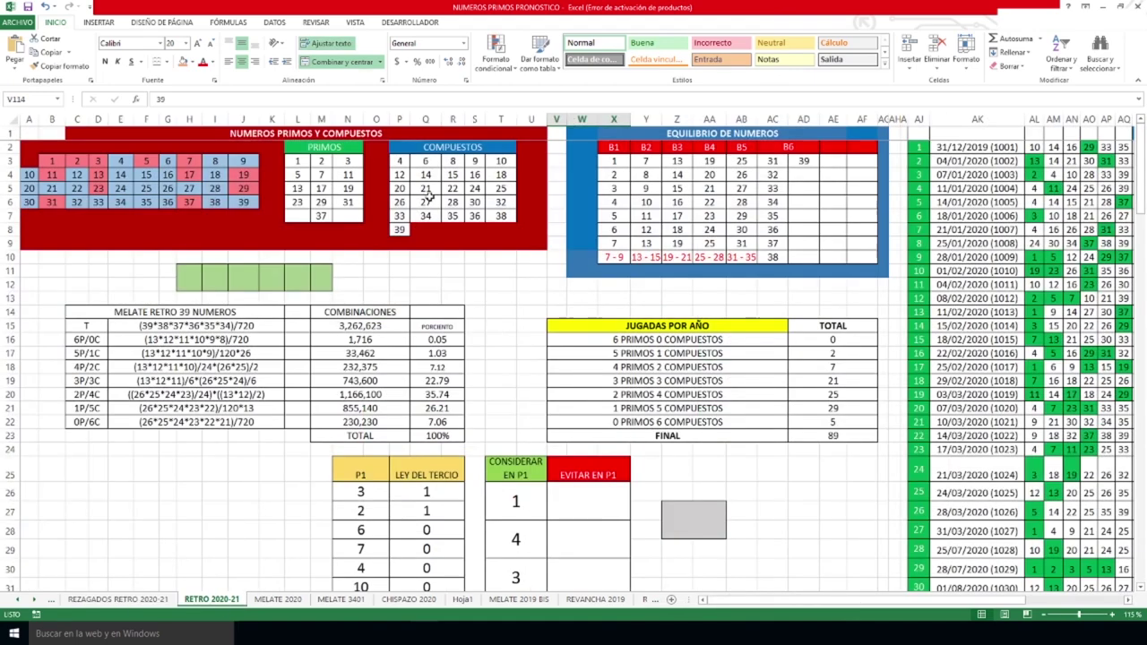
left_click(704, 132)
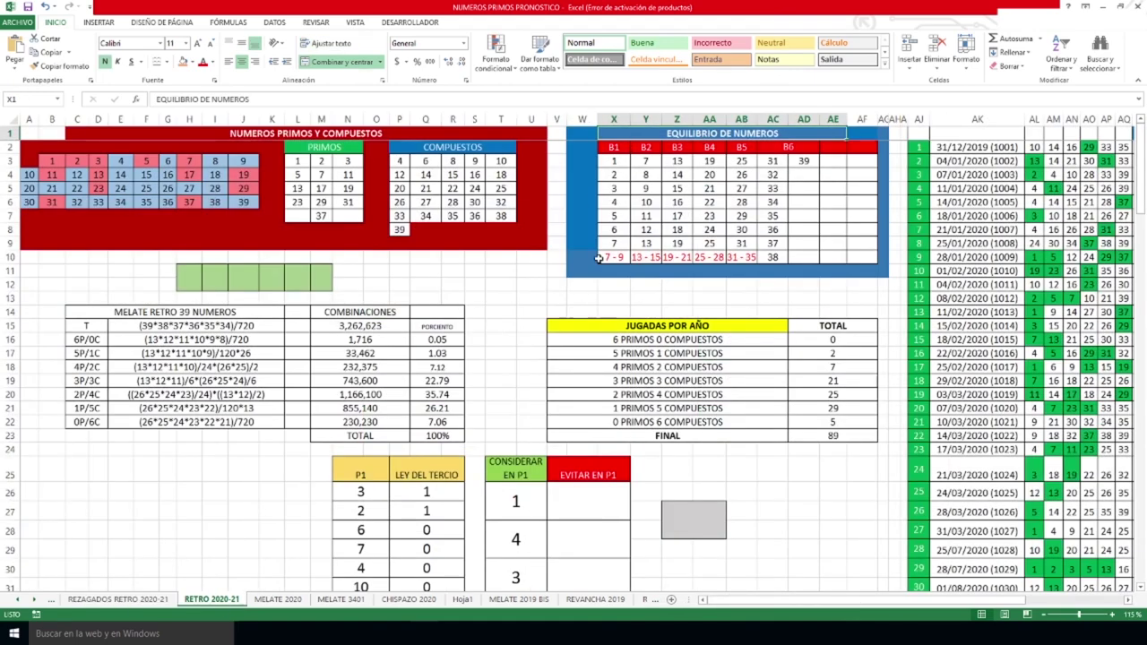
left_click_drag(616, 146, 619, 245)
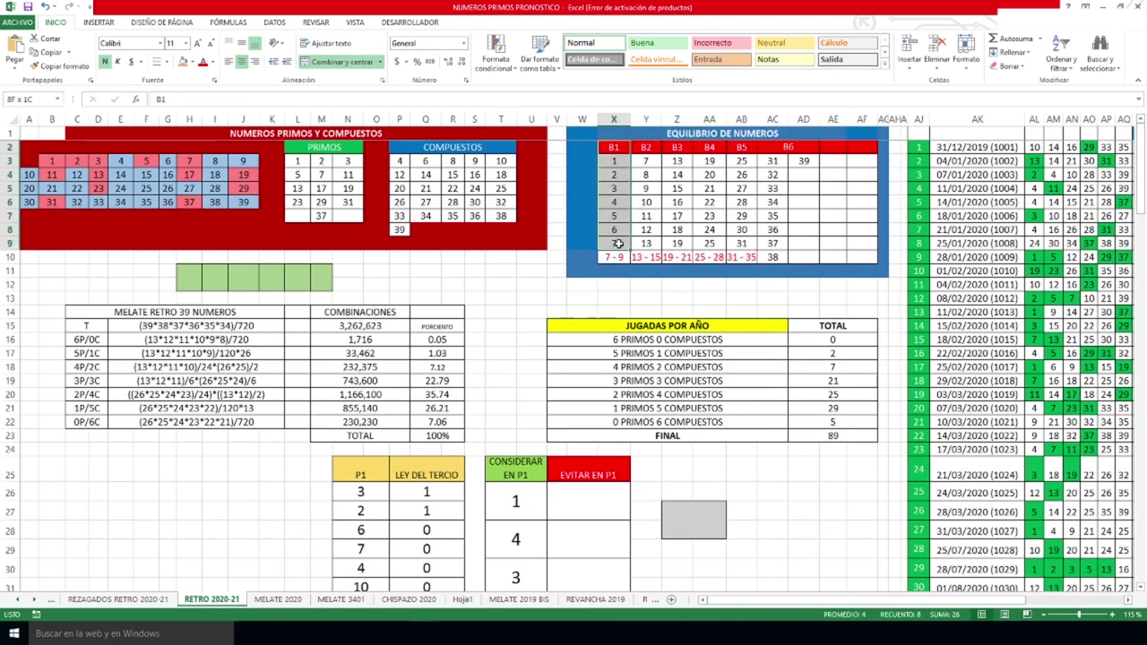
- Review columns B3 and B4 of the EQUILIBRIO DE NUMEROS table, and highlight the whole table from B1 to B6
left_click(681, 203)
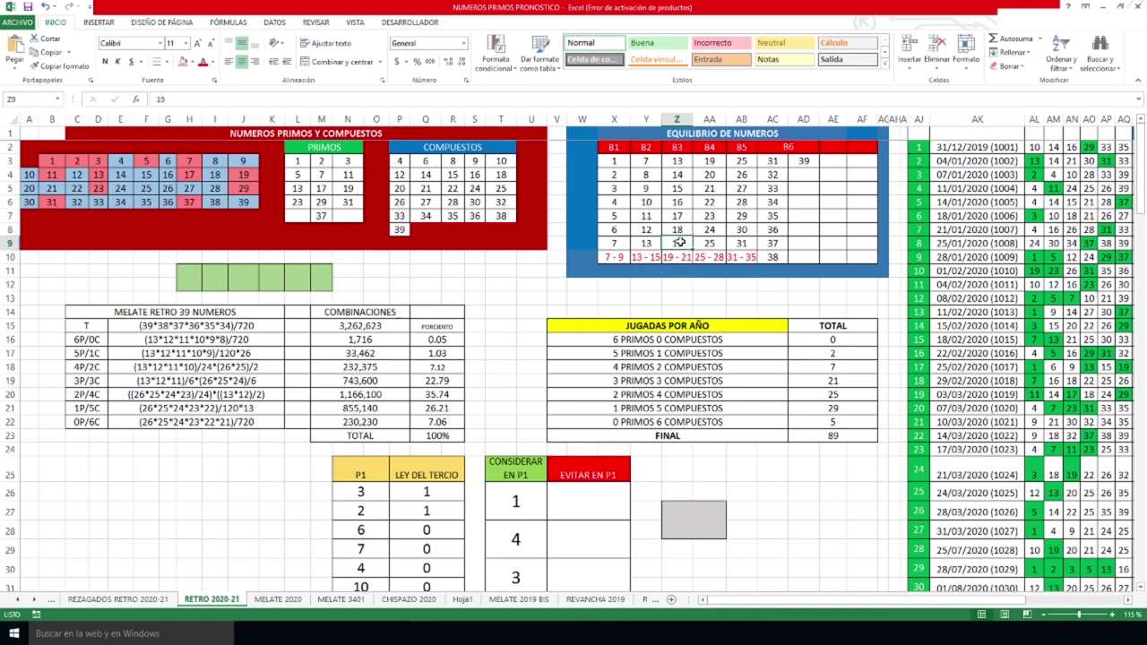
left_click(709, 176)
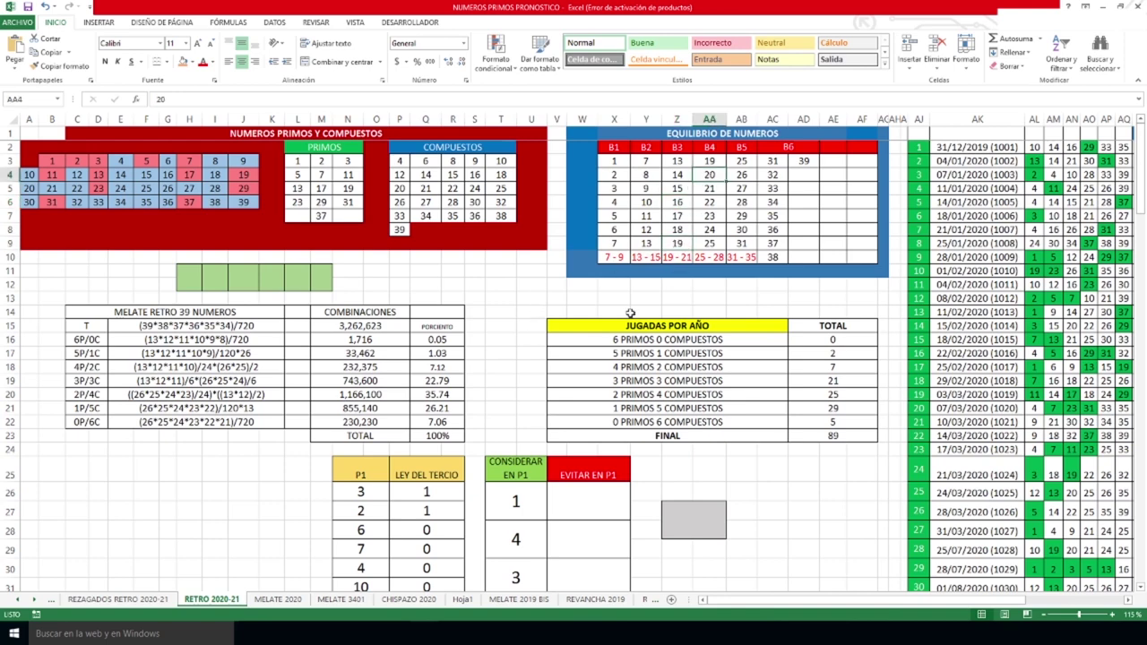
left_click_drag(710, 133, 709, 260)
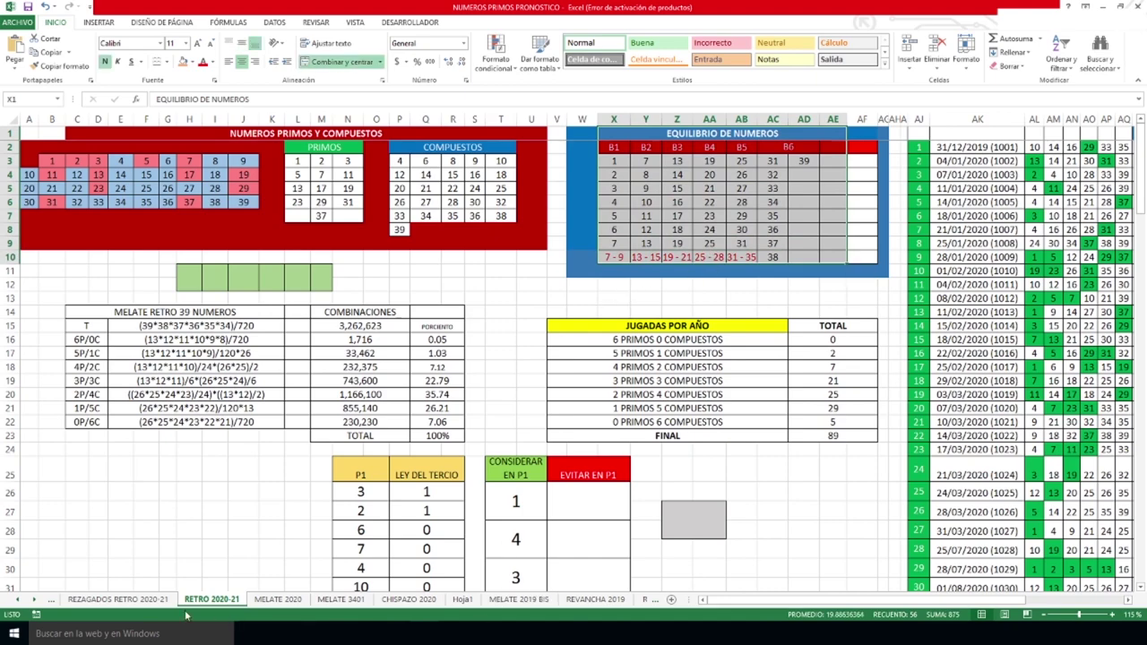
- Switch to the REZAGADOS RETRO 2020-21 sheet and check the numbers 1, 2 and 3 in the NUMEROS COMBINABLES table
left_click(117, 599)
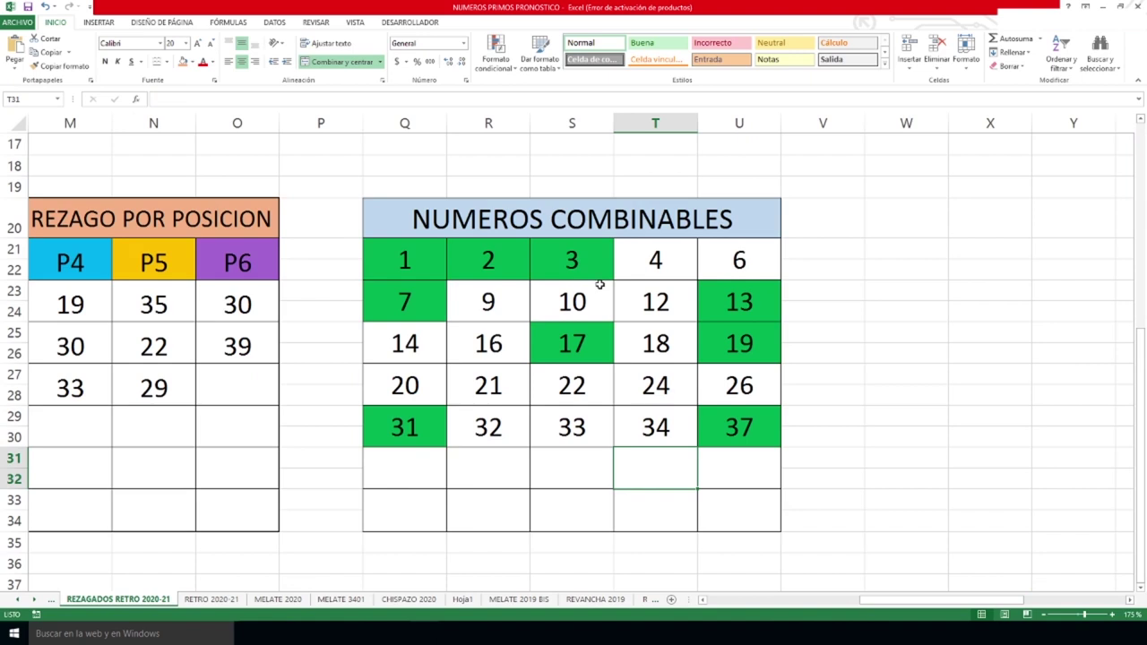
left_click(430, 262)
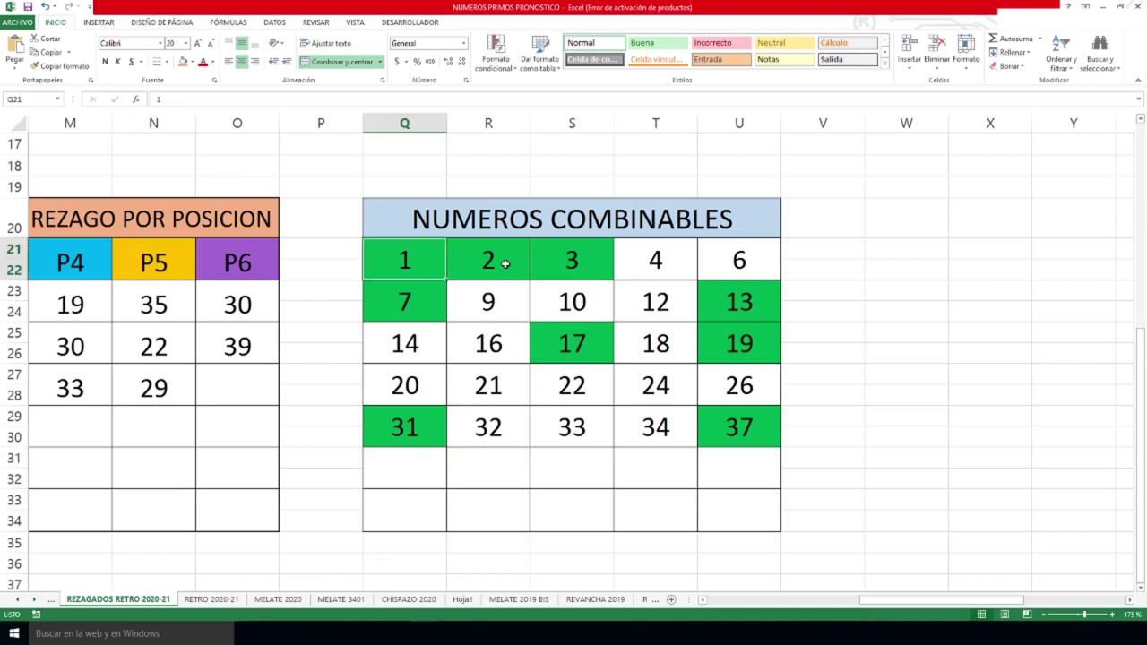
left_click(505, 262)
left_click(545, 260)
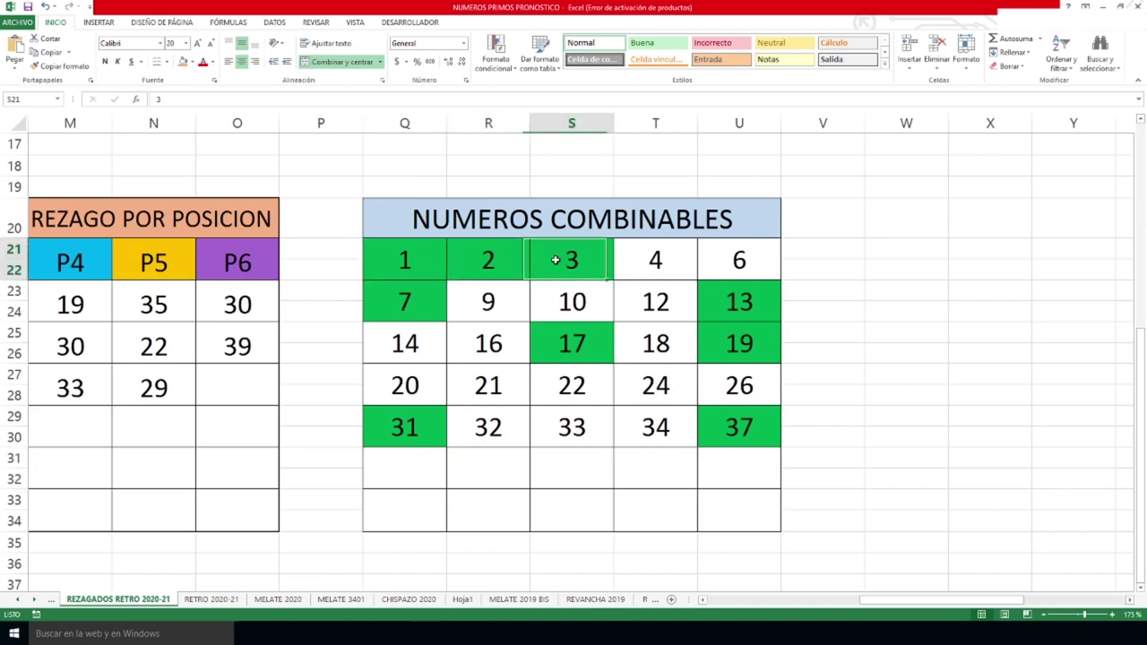
- On the RETRO 2020-21 sheet, review the 3P/3C to 1P/5C percentages and the EQUILIBRIO DE NUMEROS and JUGADAS POR AÑO tables
left_click(214, 599)
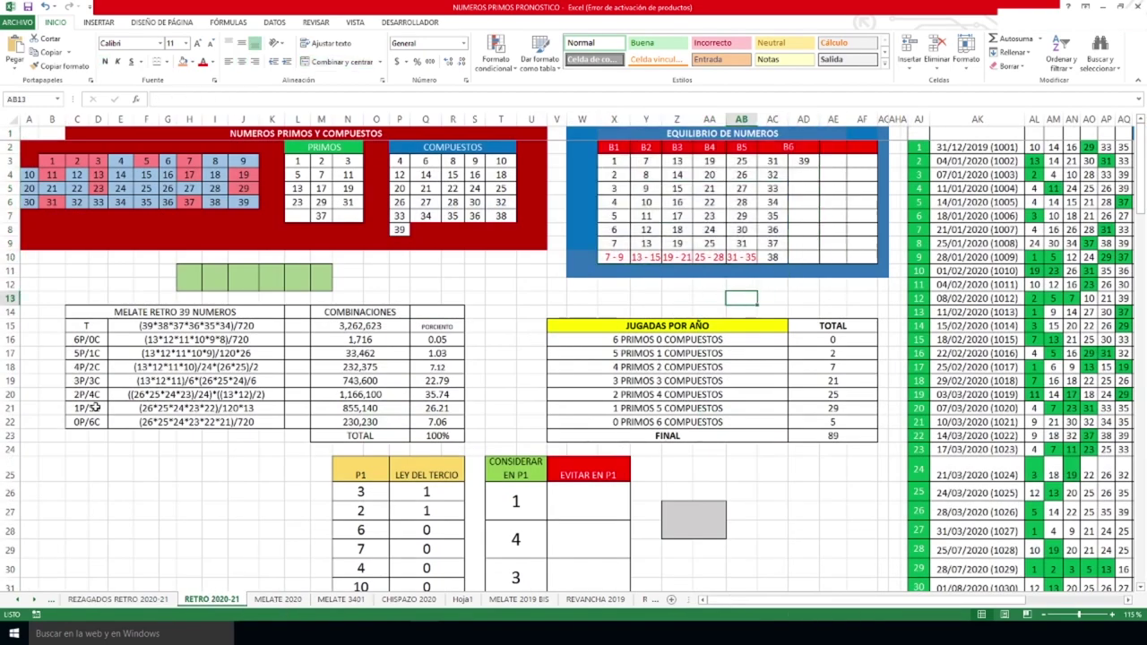
left_click_drag(81, 396, 809, 394)
left_click_drag(435, 381, 437, 409)
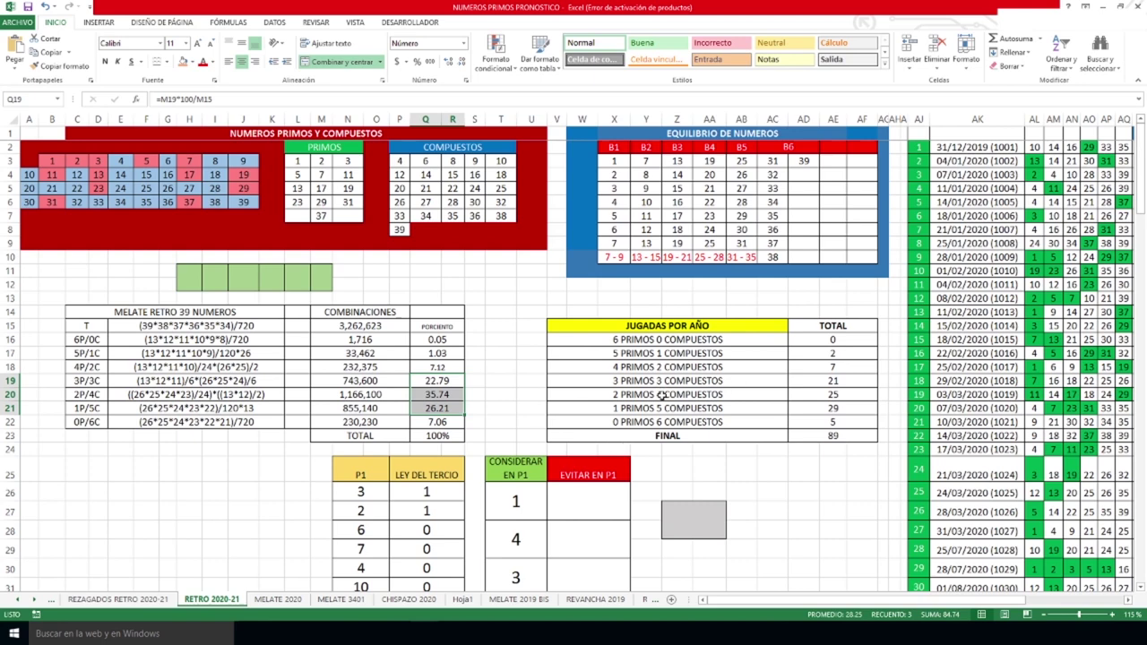
left_click(712, 130)
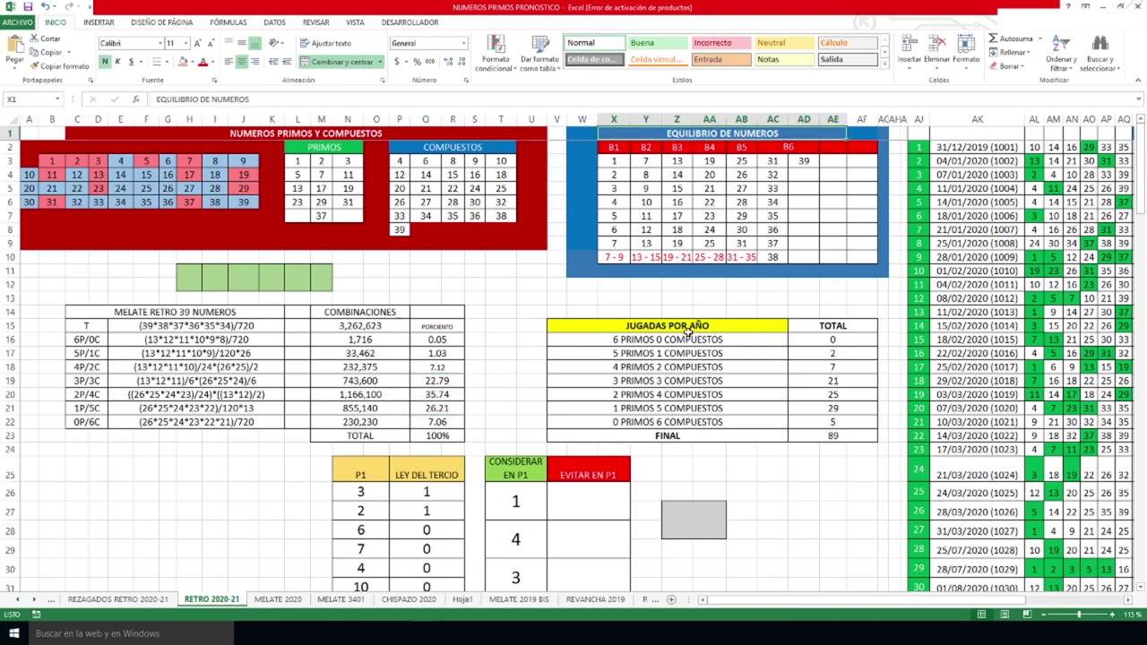
left_click(695, 338)
- Go back to the REZAGADOS RETRO 2020-21 sheet and run through the NUMEROS COMBINABLES table diagonally from 1 to 37
left_click(116, 598)
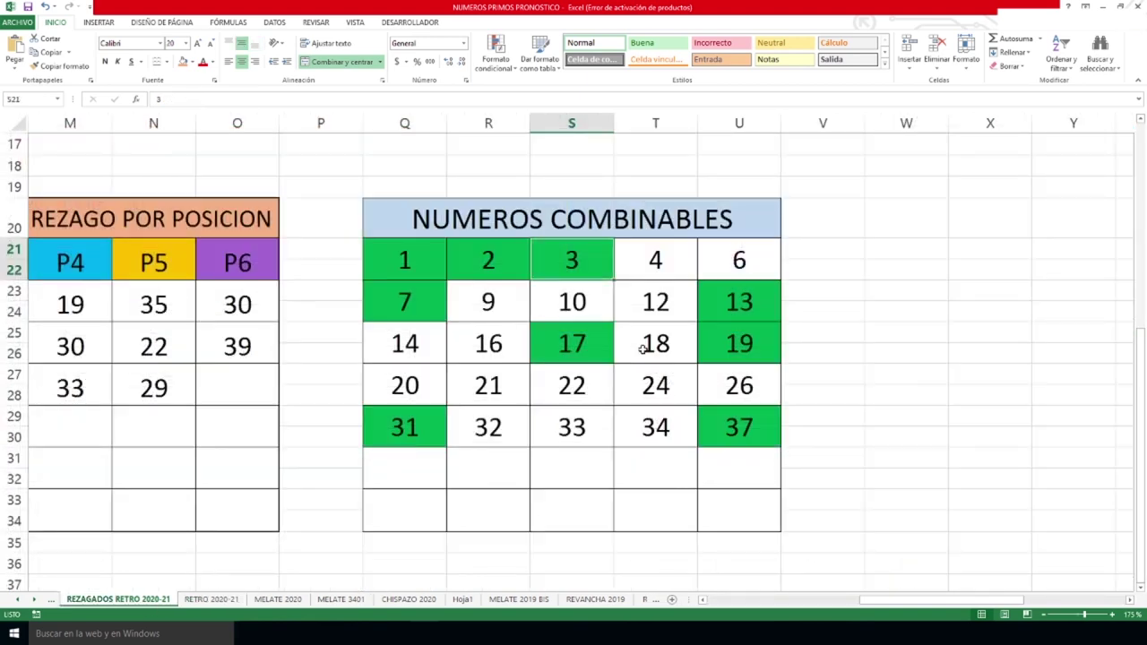
left_click(407, 259)
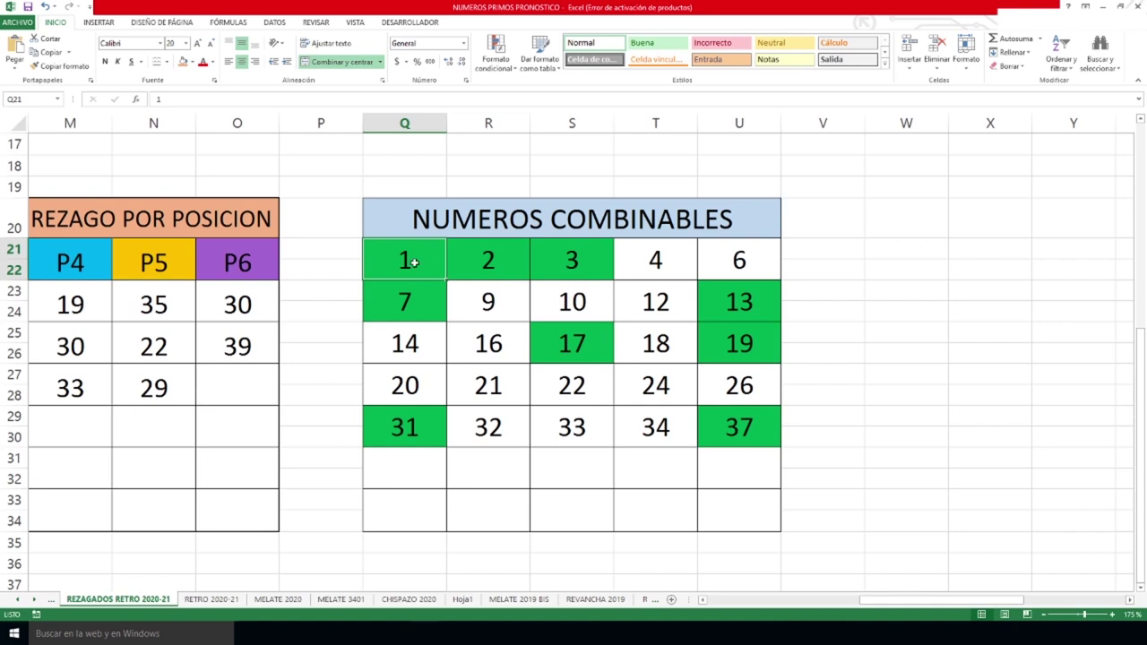
left_click(494, 313)
left_click(604, 345)
left_click(693, 385)
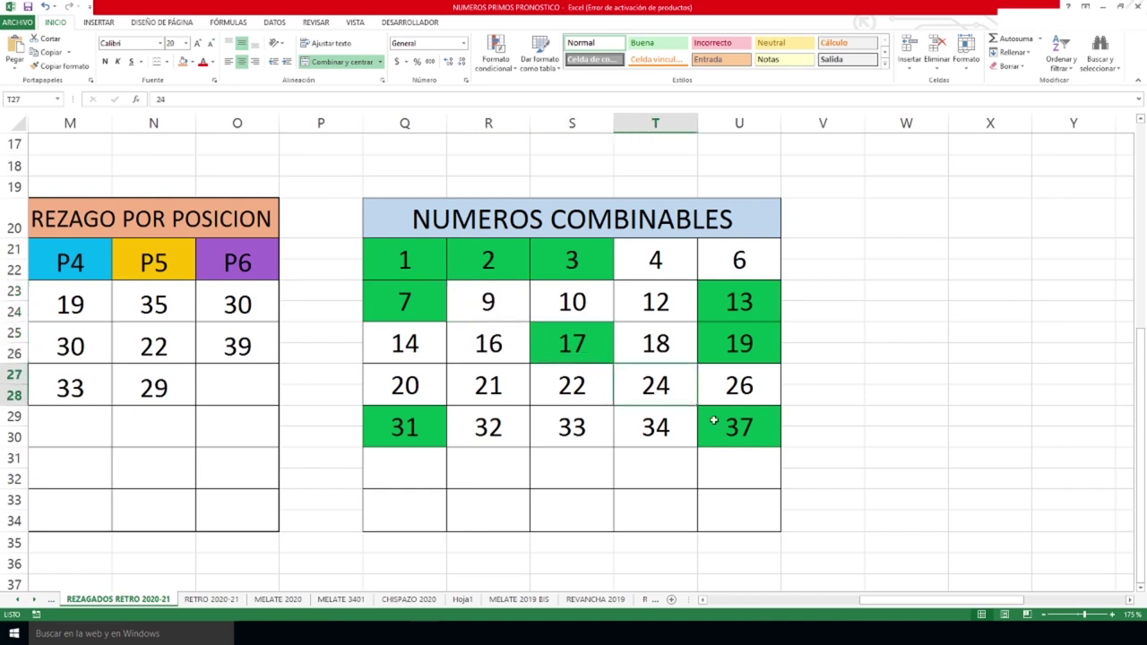
left_click(722, 425)
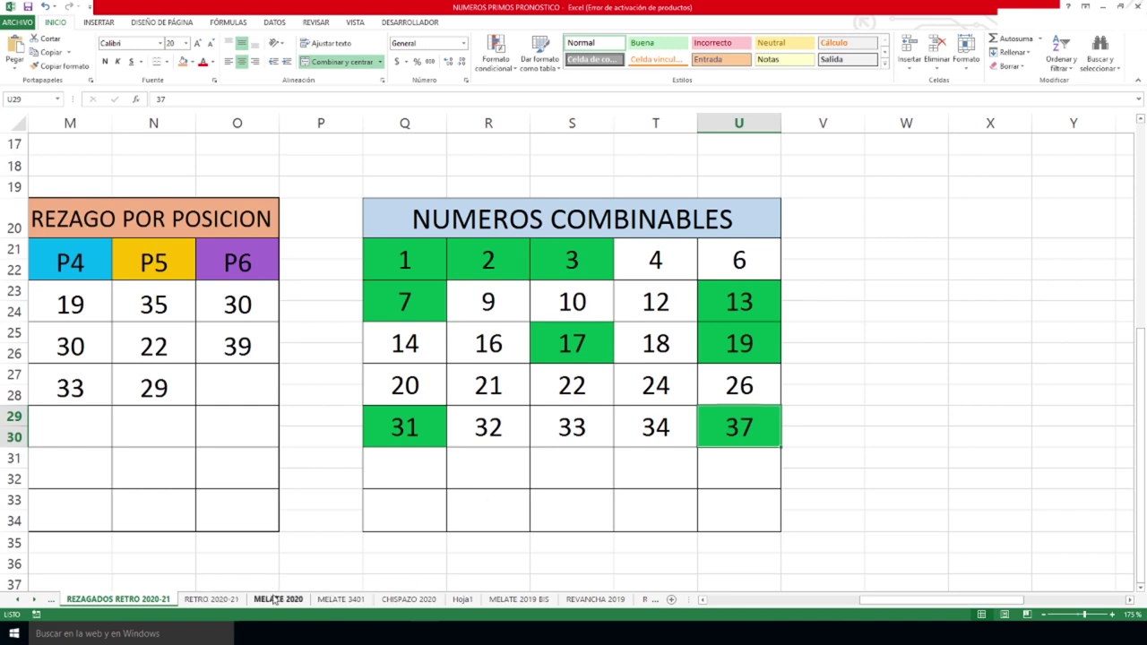
left_click(212, 599)
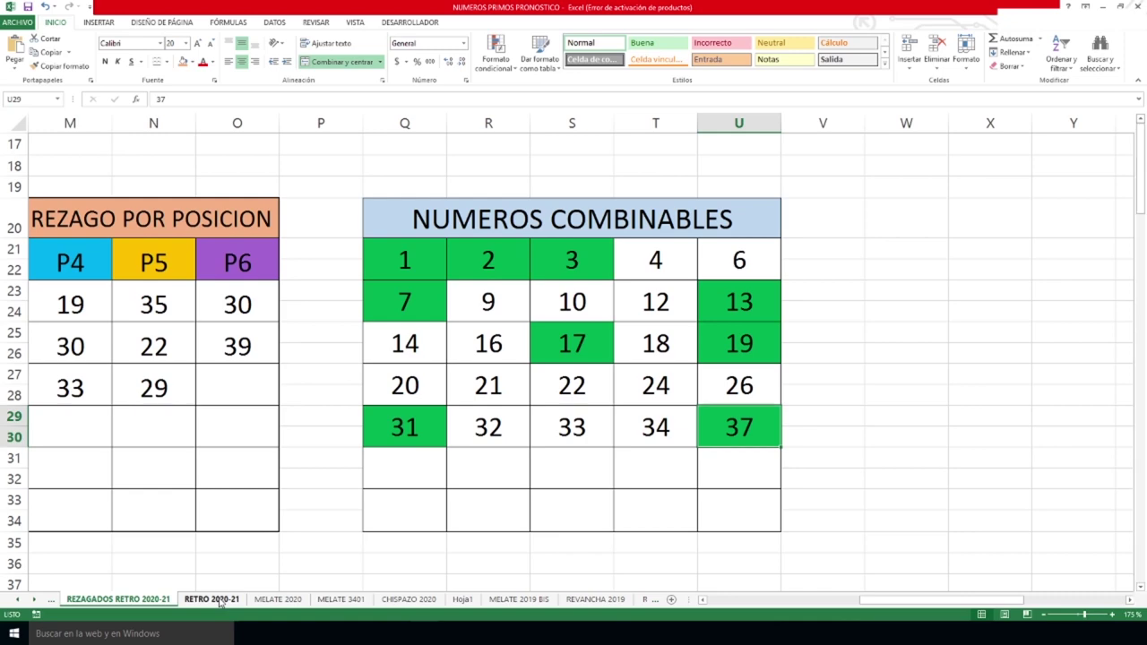